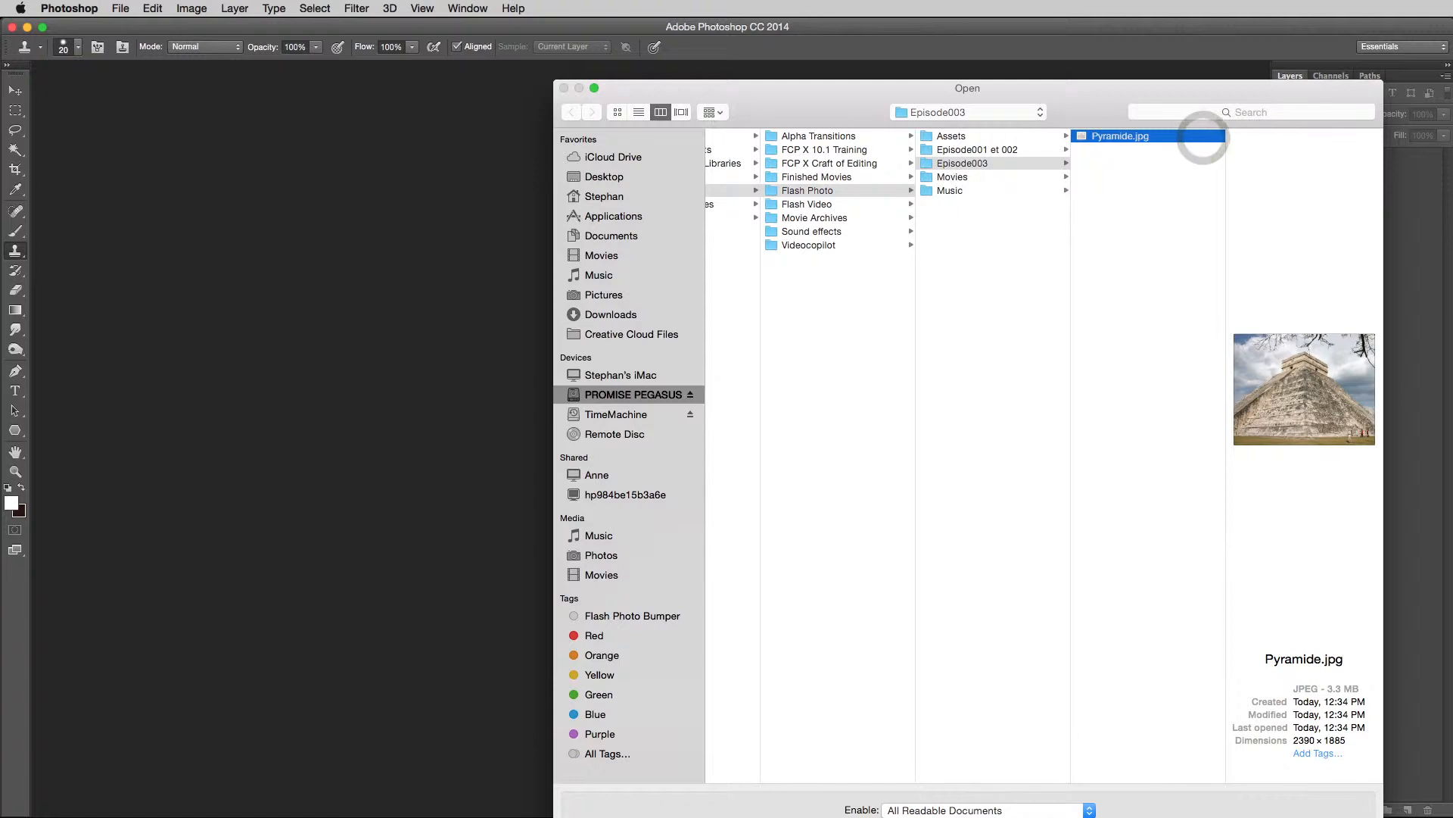
Step: Open Pyramide.jpg in Photoshop, and switch to Photoshop Elements Editor to open the same image there
{"action": "key", "text": "Return"}
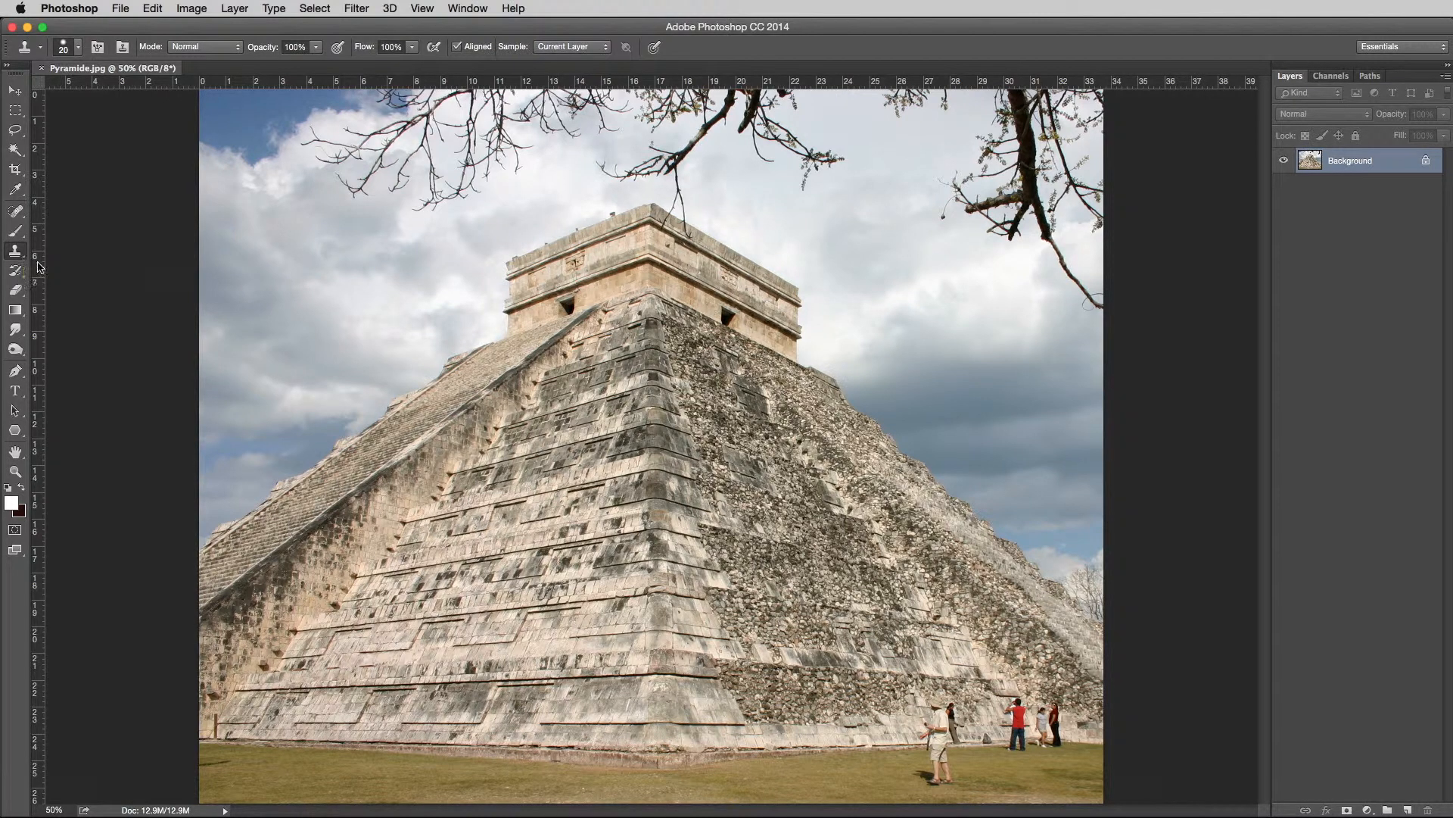
{"action": "key", "text": "super+Tab"}
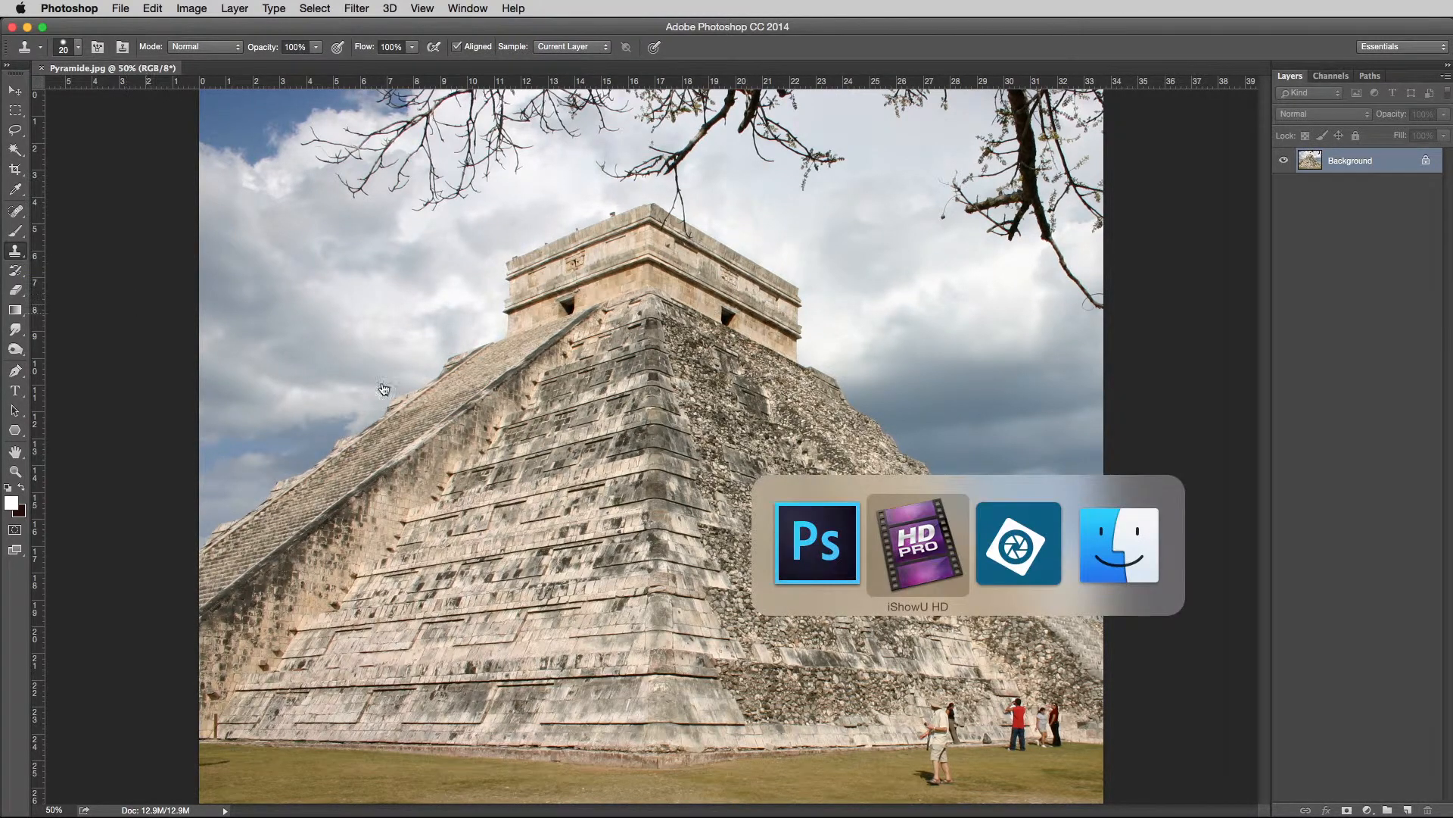
{"action": "left_click", "coordinate": [996, 539]}
{"action": "left_click", "coordinate": [209, 11]}
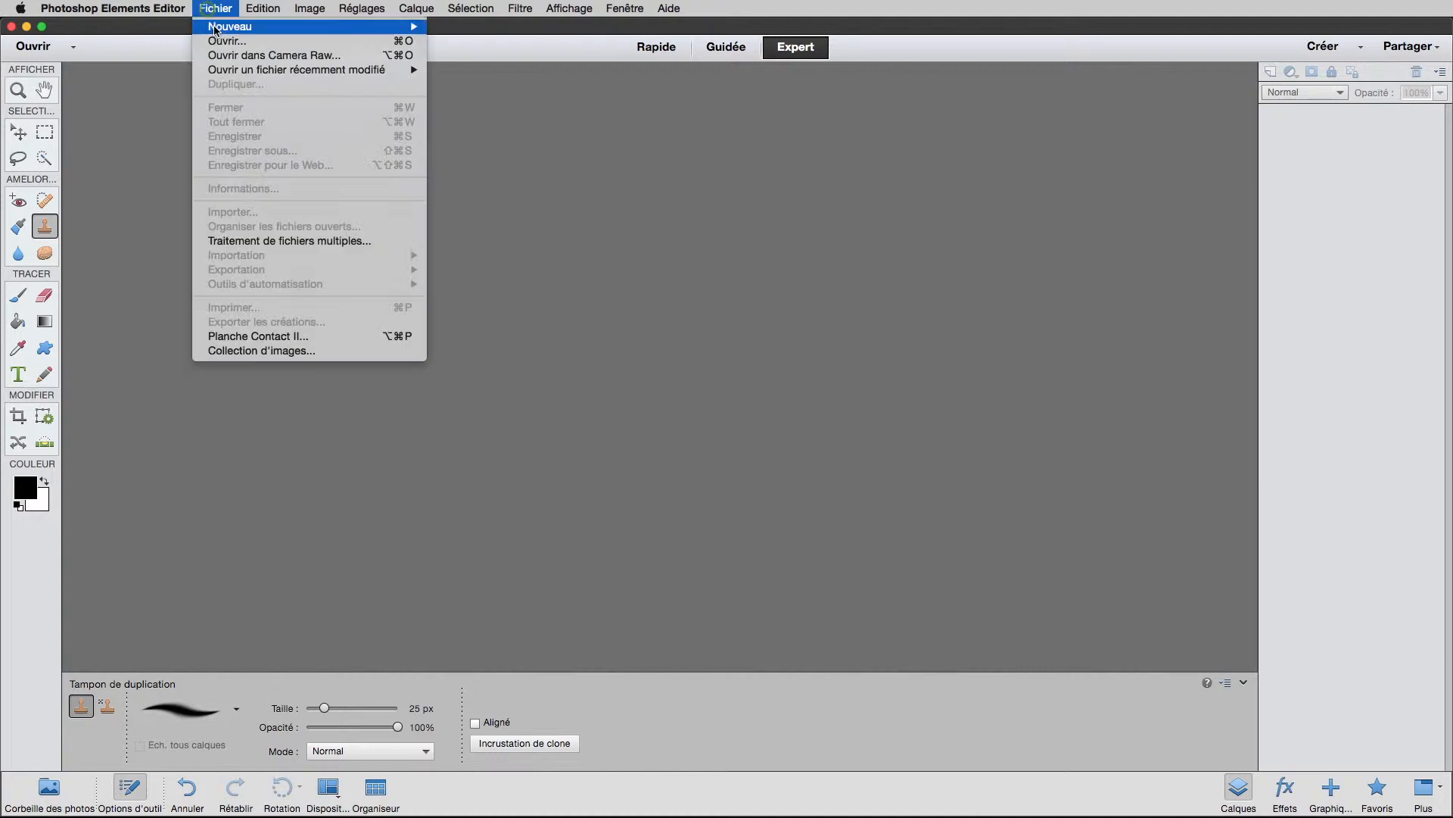
{"action": "left_click", "coordinate": [221, 39]}
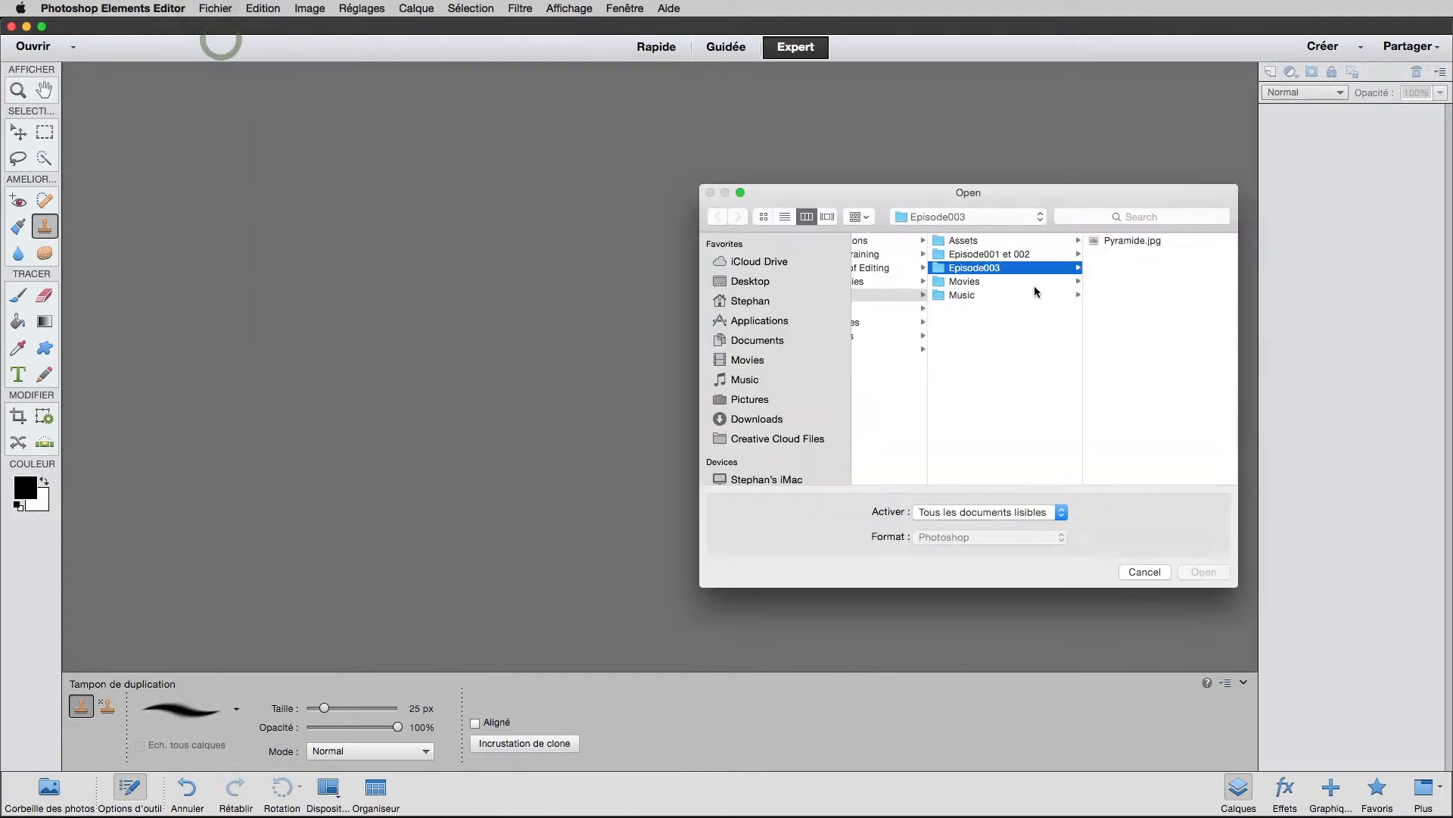
{"action": "left_click", "coordinate": [1116, 241]}
{"action": "left_click", "coordinate": [1202, 572]}
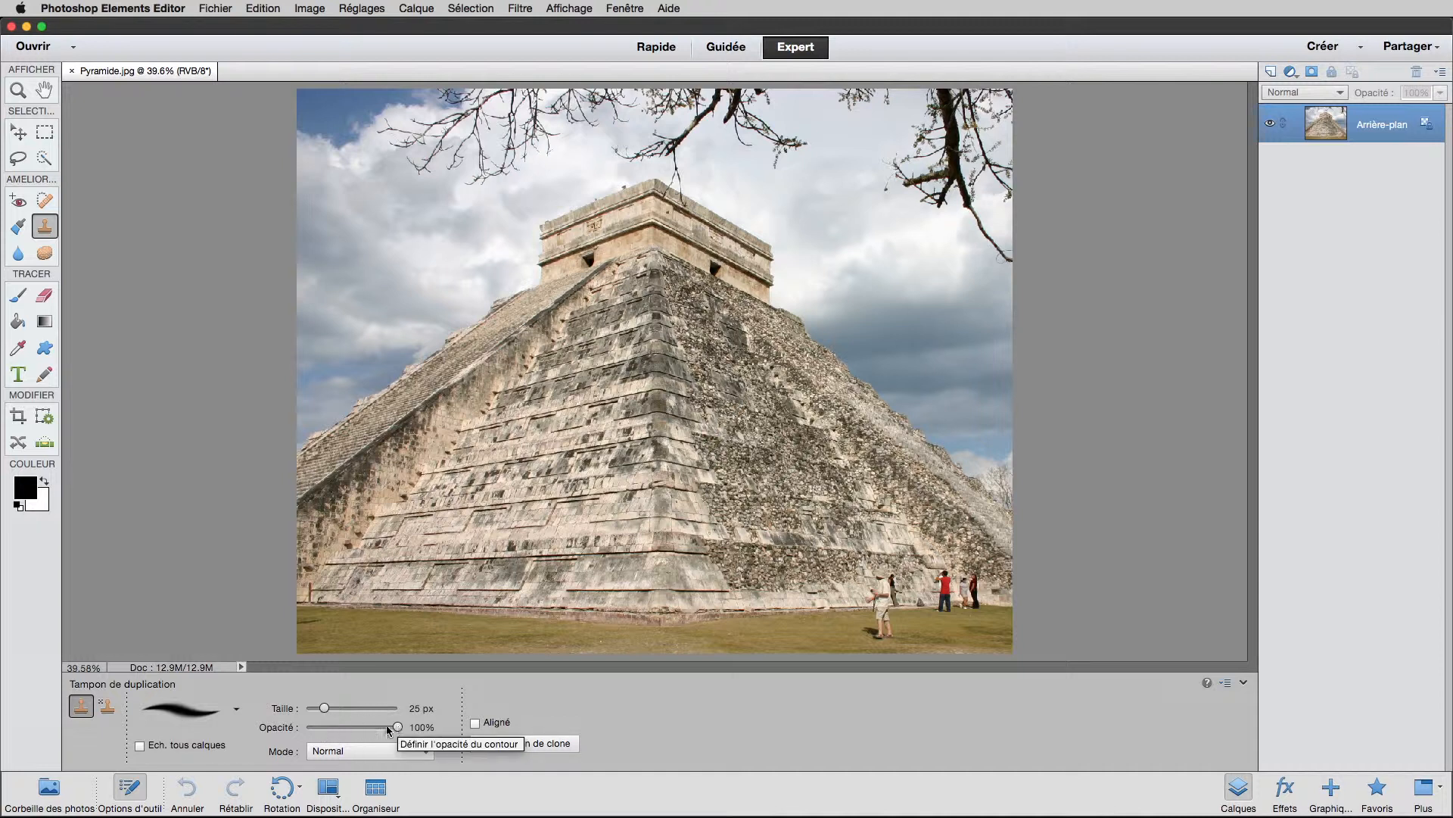
Step: Clone clean grass over the shadow, feet and legs of the man in the hat using the 25 px Clone Stamp
{"action": "left_click", "coordinate": [939, 612], "text": "super"}
{"action": "left_click", "coordinate": [649, 368], "text": "super"}
{"action": "left_click", "coordinate": [643, 361], "text": "super"}
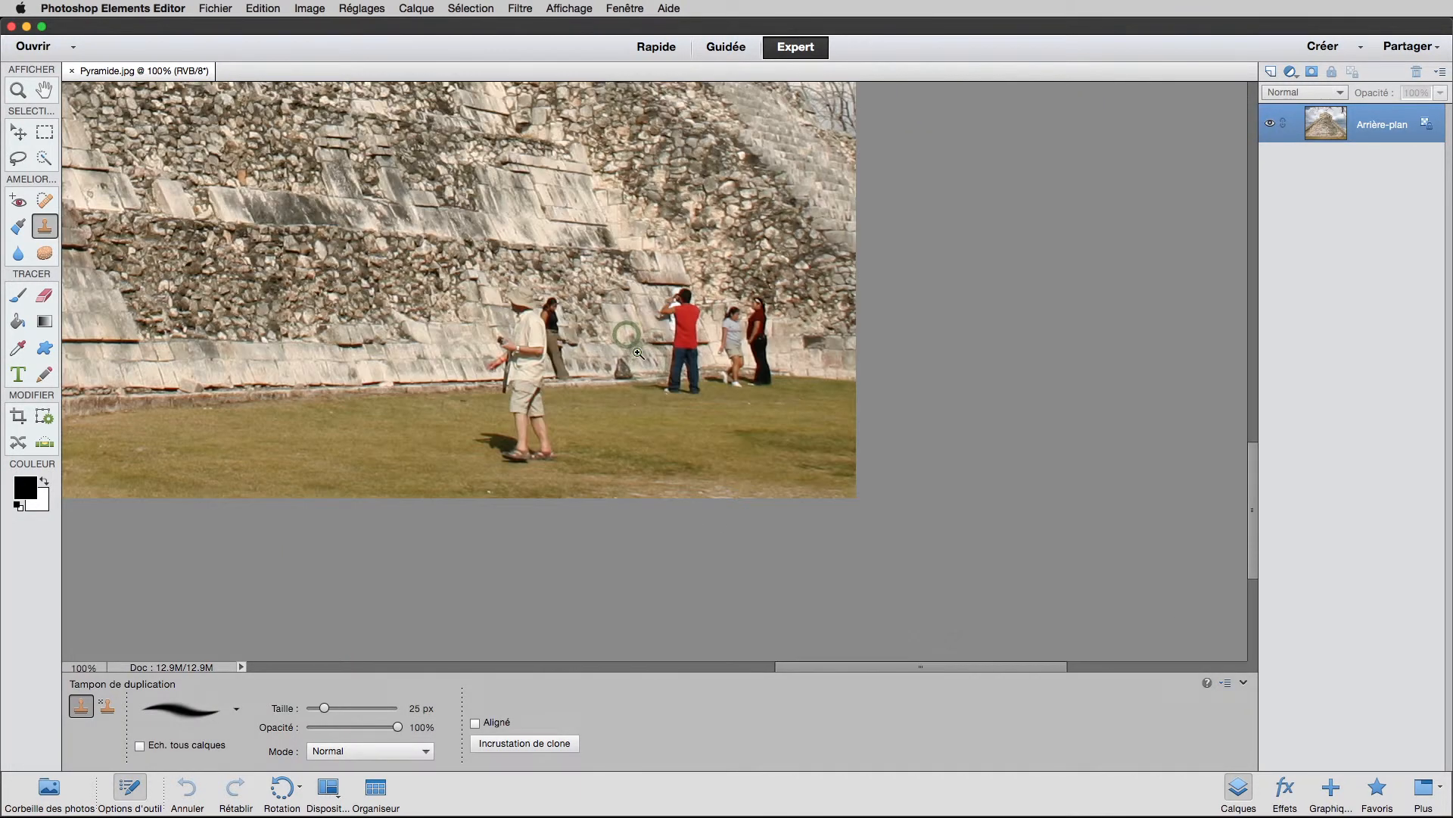
{"action": "left_click", "coordinate": [637, 352], "text": "super"}
{"action": "left_click_drag", "start_coordinate": [630, 388], "coordinate": [800, 404]}
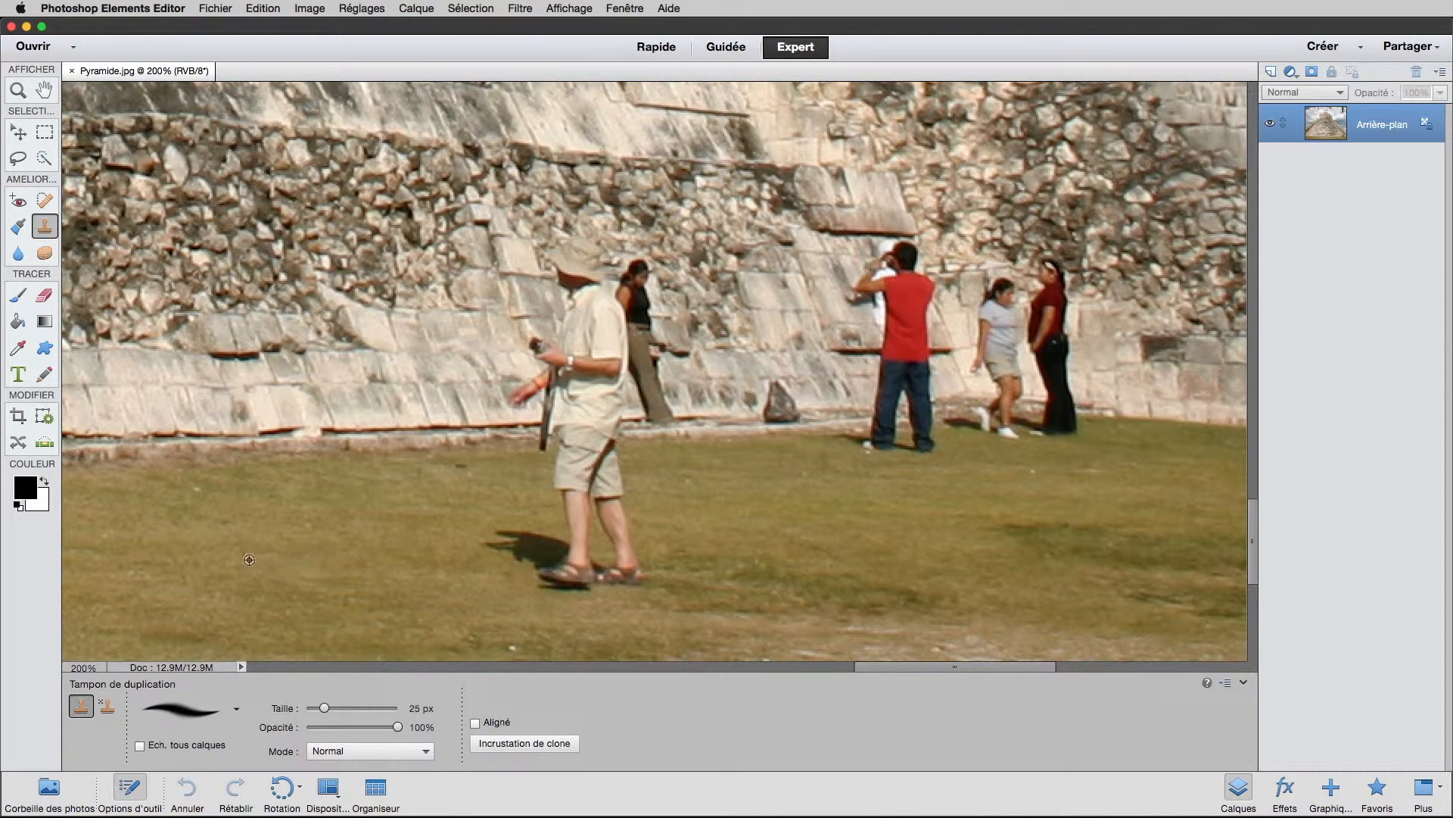
{"action": "left_click", "coordinate": [151, 558], "text": "alt"}
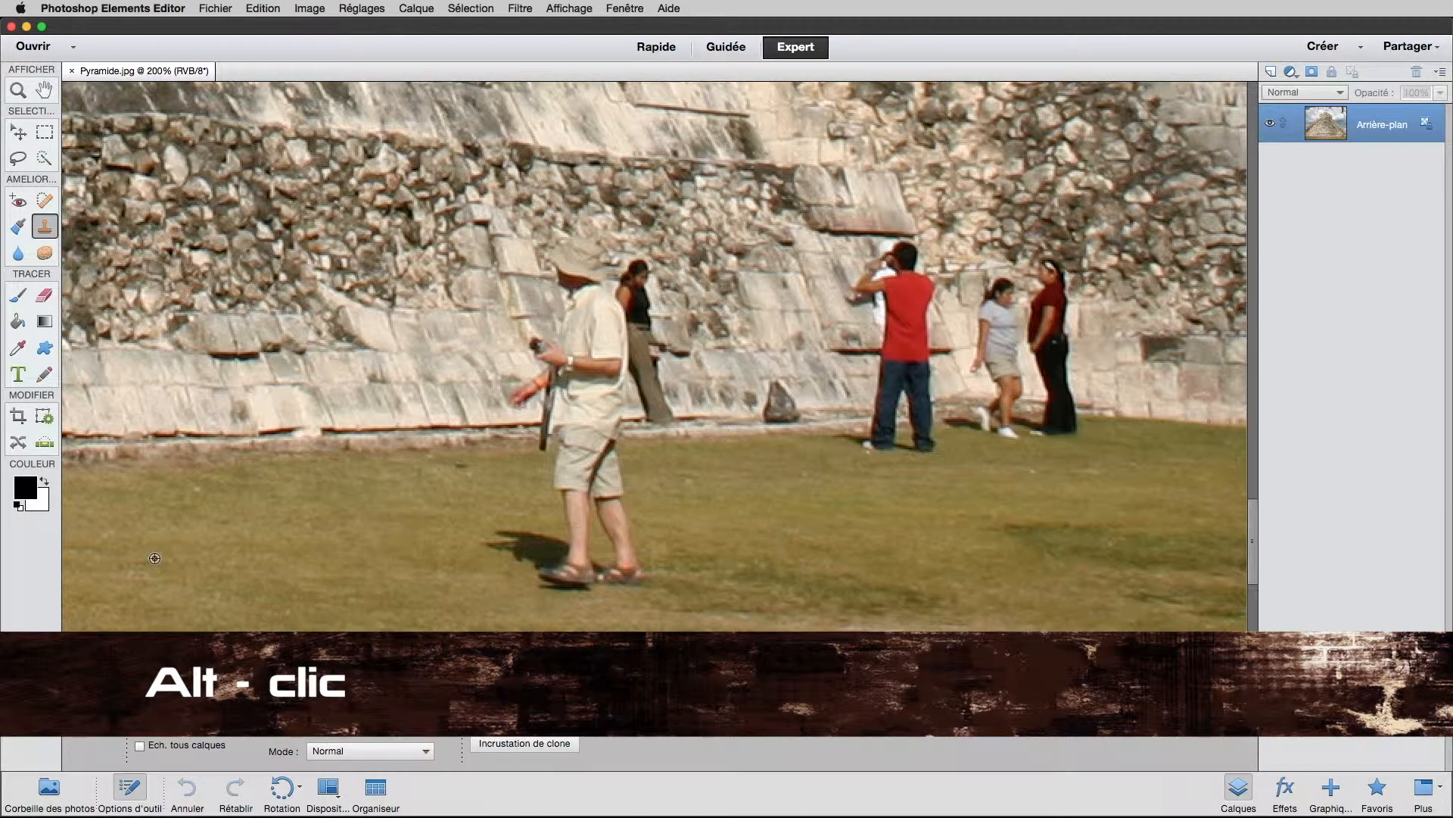
{"action": "left_click", "coordinate": [154, 558], "text": "alt"}
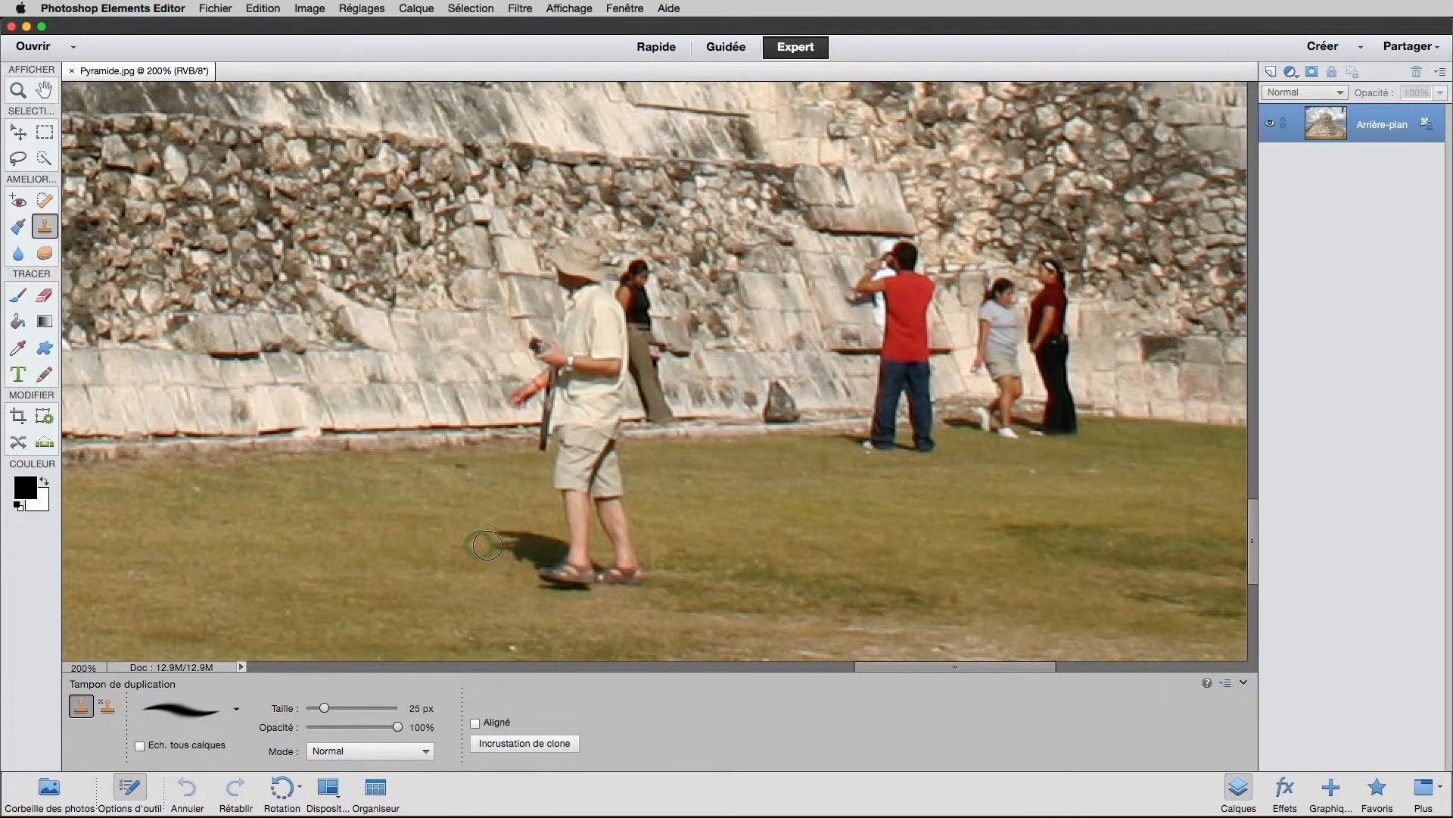
{"action": "mouse_move", "coordinate": [480, 542]}
{"action": "left_mouse_down"}
{"action": "mouse_move", "coordinate": [496, 535]}
{"action": "mouse_move", "coordinate": [501, 554]}
{"action": "mouse_move", "coordinate": [529, 558]}
{"action": "mouse_move", "coordinate": [540, 541]}
{"action": "mouse_move", "coordinate": [513, 532]}
{"action": "mouse_move", "coordinate": [508, 564]}
{"action": "mouse_move", "coordinate": [545, 583]}
{"action": "mouse_move", "coordinate": [638, 577]}
{"action": "mouse_move", "coordinate": [645, 562]}
{"action": "mouse_move", "coordinate": [536, 565]}
{"action": "mouse_move", "coordinate": [545, 541]}
{"action": "mouse_move", "coordinate": [636, 539]}
{"action": "mouse_move", "coordinate": [549, 528]}
{"action": "mouse_move", "coordinate": [547, 514]}
{"action": "mouse_move", "coordinate": [636, 506]}
{"action": "mouse_move", "coordinate": [622, 490]}
{"action": "mouse_move", "coordinate": [532, 498]}
{"action": "mouse_move", "coordinate": [632, 471]}
{"action": "mouse_move", "coordinate": [576, 467]}
{"action": "mouse_move", "coordinate": [546, 485]}
{"action": "mouse_move", "coordinate": [564, 488]}
{"action": "mouse_move", "coordinate": [574, 470]}
{"action": "mouse_move", "coordinate": [560, 466]}
{"action": "mouse_move", "coordinate": [594, 456]}
{"action": "mouse_move", "coordinate": [613, 457]}
{"action": "mouse_move", "coordinate": [557, 467]}
{"action": "mouse_move", "coordinate": [546, 491]}
{"action": "left_mouse_up"}
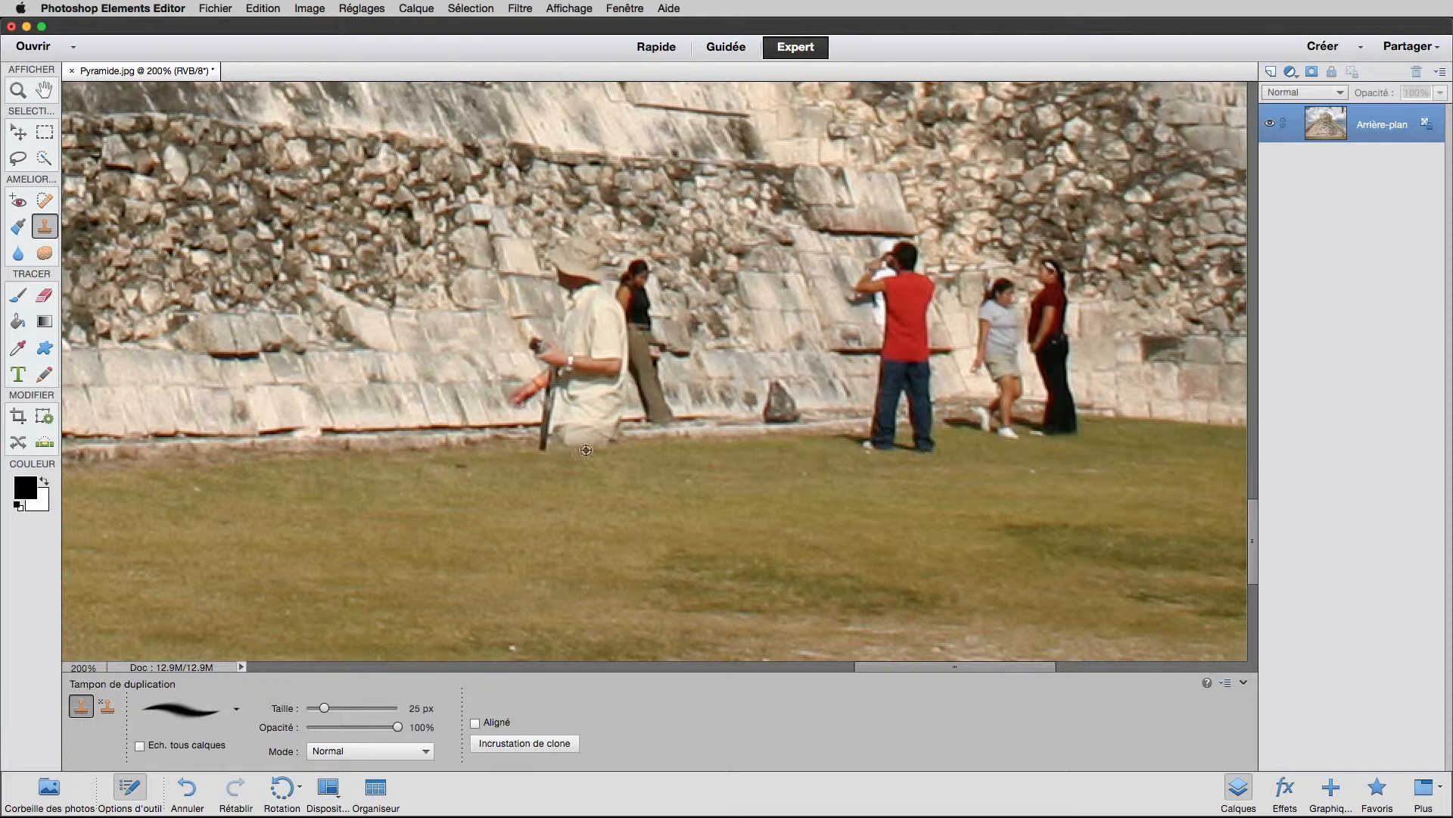
Step: Clone the wall's base and stones over the upper body of the man in the hat and the woman behind him
{"action": "left_click", "coordinate": [579, 450], "text": "alt"}
{"action": "left_click", "coordinate": [338, 433], "text": "alt"}
{"action": "mouse_move", "coordinate": [516, 427]}
{"action": "left_mouse_down"}
{"action": "mouse_move", "coordinate": [575, 439]}
{"action": "mouse_move", "coordinate": [533, 446]}
{"action": "mouse_move", "coordinate": [598, 440]}
{"action": "mouse_move", "coordinate": [623, 428]}
{"action": "mouse_move", "coordinate": [617, 416]}
{"action": "mouse_move", "coordinate": [576, 415]}
{"action": "mouse_move", "coordinate": [615, 401]}
{"action": "mouse_move", "coordinate": [583, 390]}
{"action": "mouse_move", "coordinate": [519, 405]}
{"action": "mouse_move", "coordinate": [515, 388]}
{"action": "mouse_move", "coordinate": [619, 384]}
{"action": "left_mouse_up"}
{"action": "mouse_move", "coordinate": [623, 374]}
{"action": "left_mouse_down"}
{"action": "mouse_move", "coordinate": [552, 370]}
{"action": "mouse_move", "coordinate": [540, 344]}
{"action": "mouse_move", "coordinate": [625, 364]}
{"action": "mouse_move", "coordinate": [628, 380]}
{"action": "mouse_move", "coordinate": [657, 369]}
{"action": "mouse_move", "coordinate": [626, 392]}
{"action": "mouse_move", "coordinate": [661, 401]}
{"action": "mouse_move", "coordinate": [641, 416]}
{"action": "mouse_move", "coordinate": [682, 417]}
{"action": "mouse_move", "coordinate": [657, 353]}
{"action": "mouse_move", "coordinate": [601, 352]}
{"action": "left_mouse_up"}
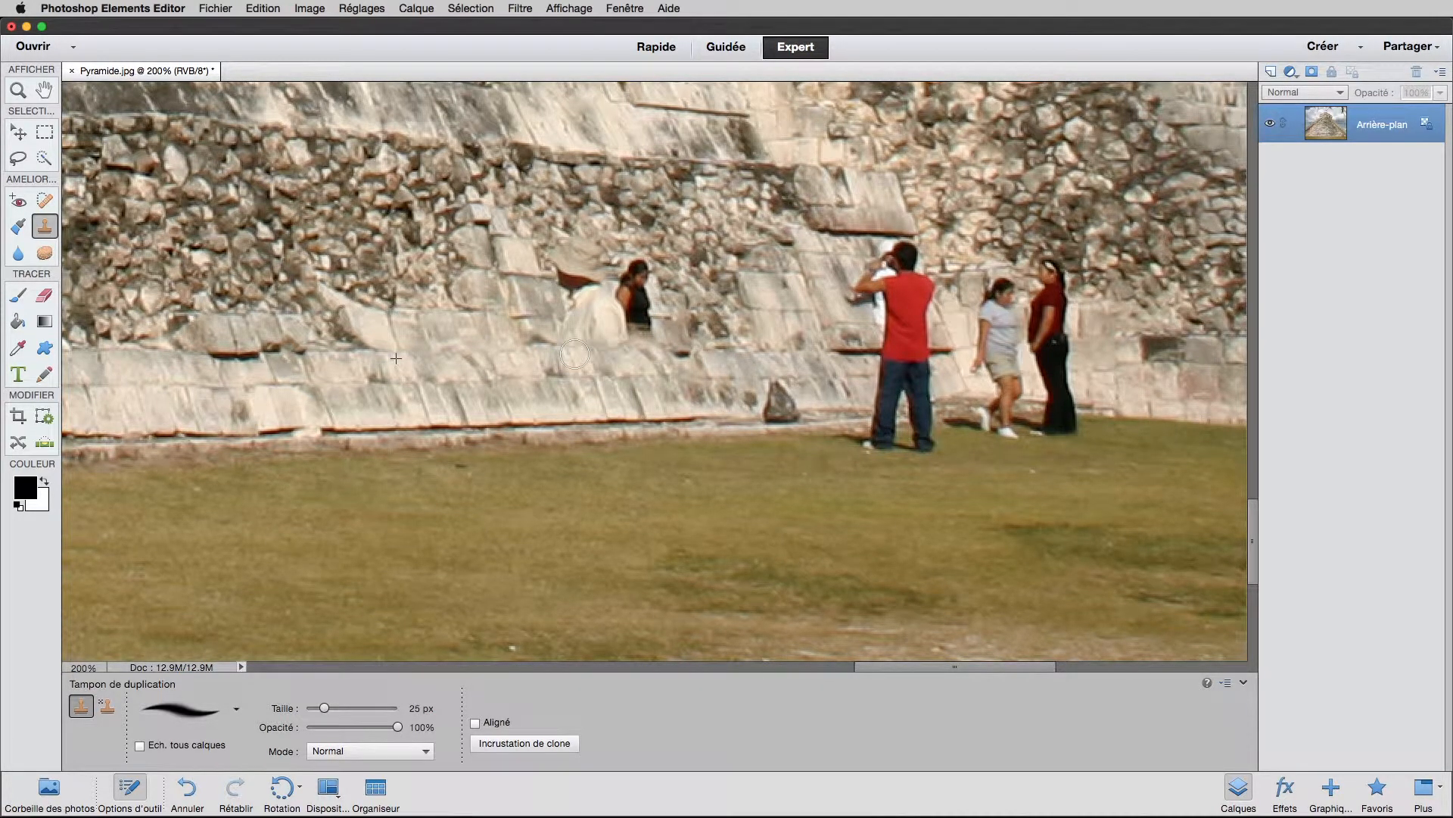
{"action": "mouse_move", "coordinate": [599, 337]}
{"action": "left_mouse_down"}
{"action": "mouse_move", "coordinate": [648, 333]}
{"action": "mouse_move", "coordinate": [573, 324]}
{"action": "mouse_move", "coordinate": [653, 307]}
{"action": "mouse_move", "coordinate": [571, 299]}
{"action": "mouse_move", "coordinate": [646, 292]}
{"action": "mouse_move", "coordinate": [579, 287]}
{"action": "mouse_move", "coordinate": [561, 253]}
{"action": "mouse_move", "coordinate": [591, 248]}
{"action": "mouse_move", "coordinate": [589, 278]}
{"action": "mouse_move", "coordinate": [613, 285]}
{"action": "mouse_move", "coordinate": [645, 273]}
{"action": "left_mouse_up"}
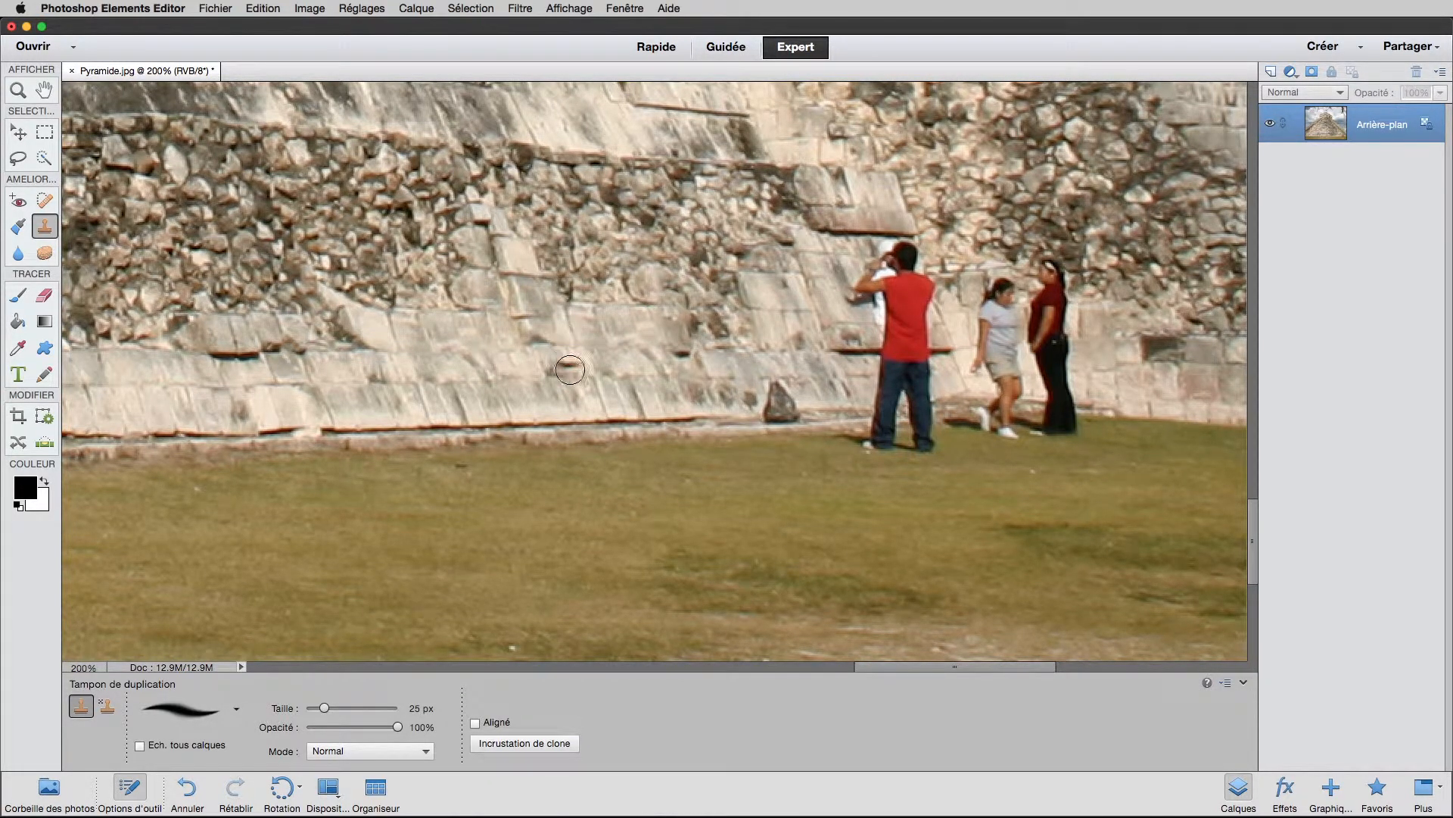
Step: Clone the wall base and grass near the photo's right edge over the two women standing beside the man in red
{"action": "scroll", "coordinate": [583, 383], "scroll_direction": "right", "scroll_amount": 2}
{"action": "scroll", "coordinate": [590, 389], "scroll_direction": "right", "scroll_amount": 5}
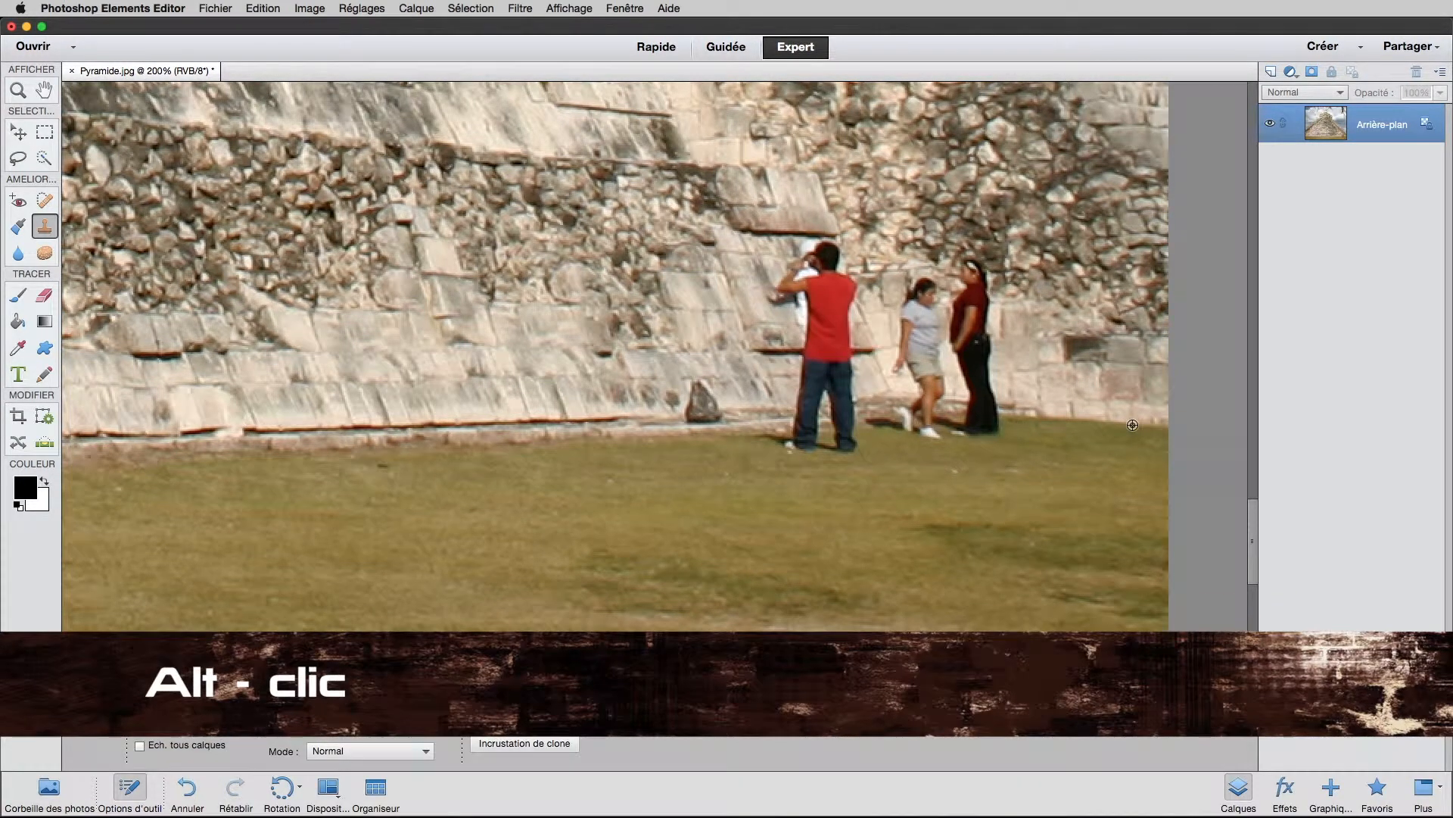
{"action": "left_click", "coordinate": [1132, 424], "text": "alt"}
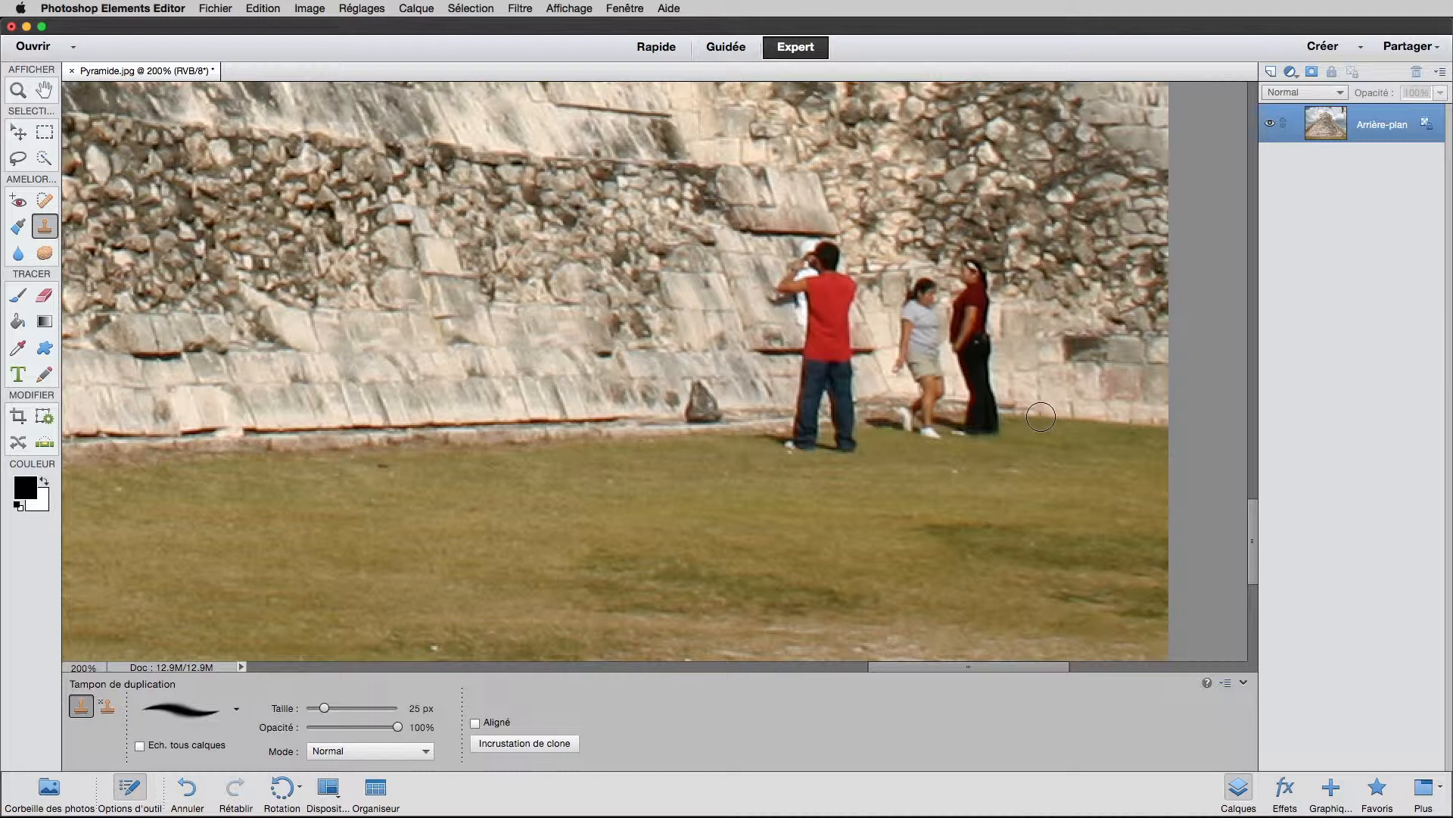
{"action": "mouse_move", "coordinate": [1041, 416]}
{"action": "left_mouse_down"}
{"action": "mouse_move", "coordinate": [956, 421]}
{"action": "mouse_move", "coordinate": [989, 395]}
{"action": "mouse_move", "coordinate": [971, 376]}
{"action": "mouse_move", "coordinate": [991, 380]}
{"action": "mouse_move", "coordinate": [988, 367]}
{"action": "mouse_move", "coordinate": [960, 360]}
{"action": "mouse_move", "coordinate": [990, 346]}
{"action": "mouse_move", "coordinate": [955, 329]}
{"action": "mouse_move", "coordinate": [983, 312]}
{"action": "mouse_move", "coordinate": [958, 300]}
{"action": "mouse_move", "coordinate": [974, 260]}
{"action": "mouse_move", "coordinate": [1003, 287]}
{"action": "mouse_move", "coordinate": [977, 296]}
{"action": "mouse_move", "coordinate": [972, 318]}
{"action": "mouse_move", "coordinate": [949, 324]}
{"action": "mouse_move", "coordinate": [933, 291]}
{"action": "mouse_move", "coordinate": [910, 331]}
{"action": "mouse_move", "coordinate": [911, 312]}
{"action": "mouse_move", "coordinate": [927, 304]}
{"action": "mouse_move", "coordinate": [933, 402]}
{"action": "mouse_move", "coordinate": [921, 402]}
{"action": "mouse_move", "coordinate": [904, 330]}
{"action": "mouse_move", "coordinate": [949, 410]}
{"action": "left_mouse_up"}
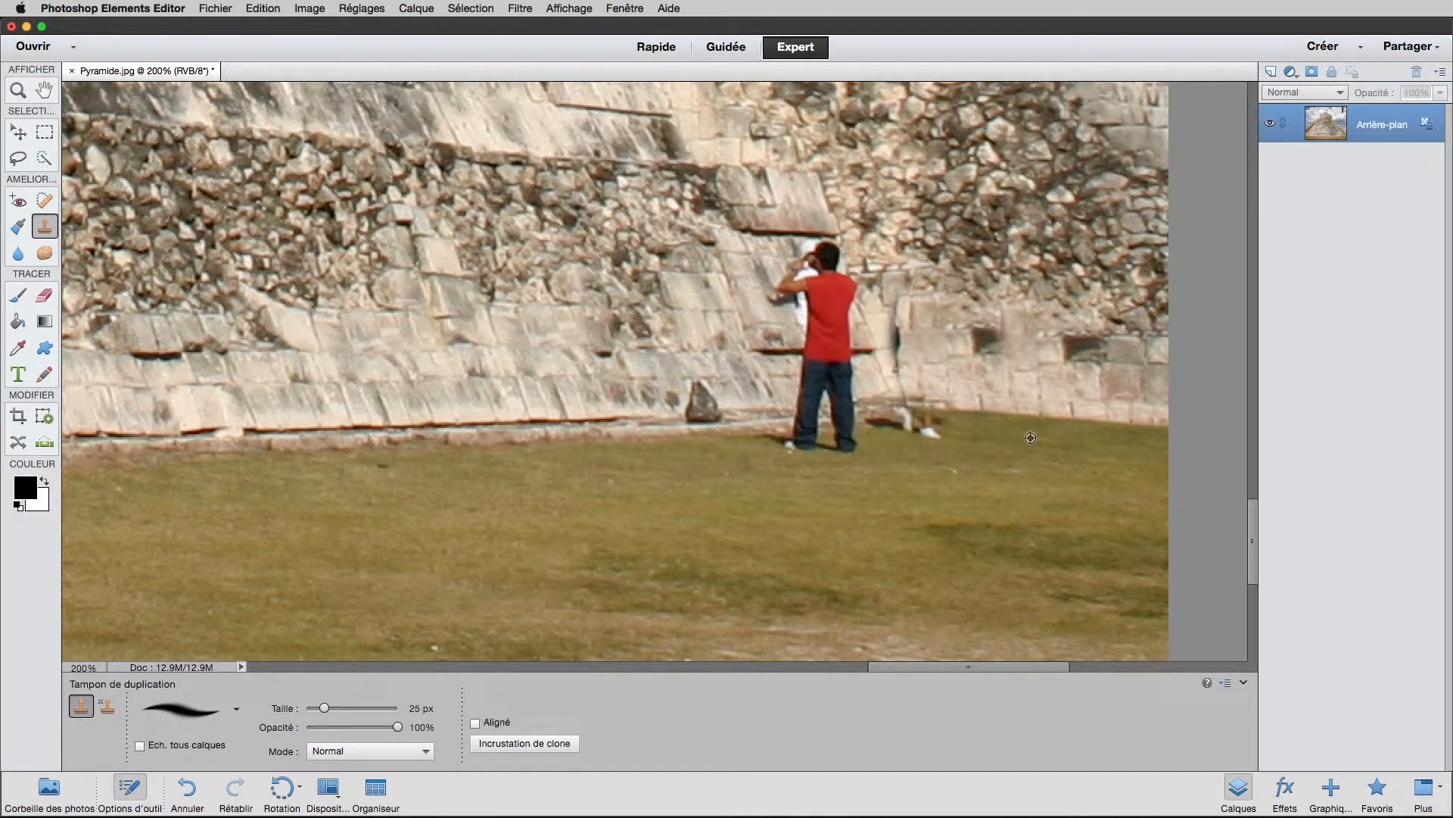
{"action": "left_click_drag", "start_coordinate": [932, 433], "coordinate": [877, 422]}
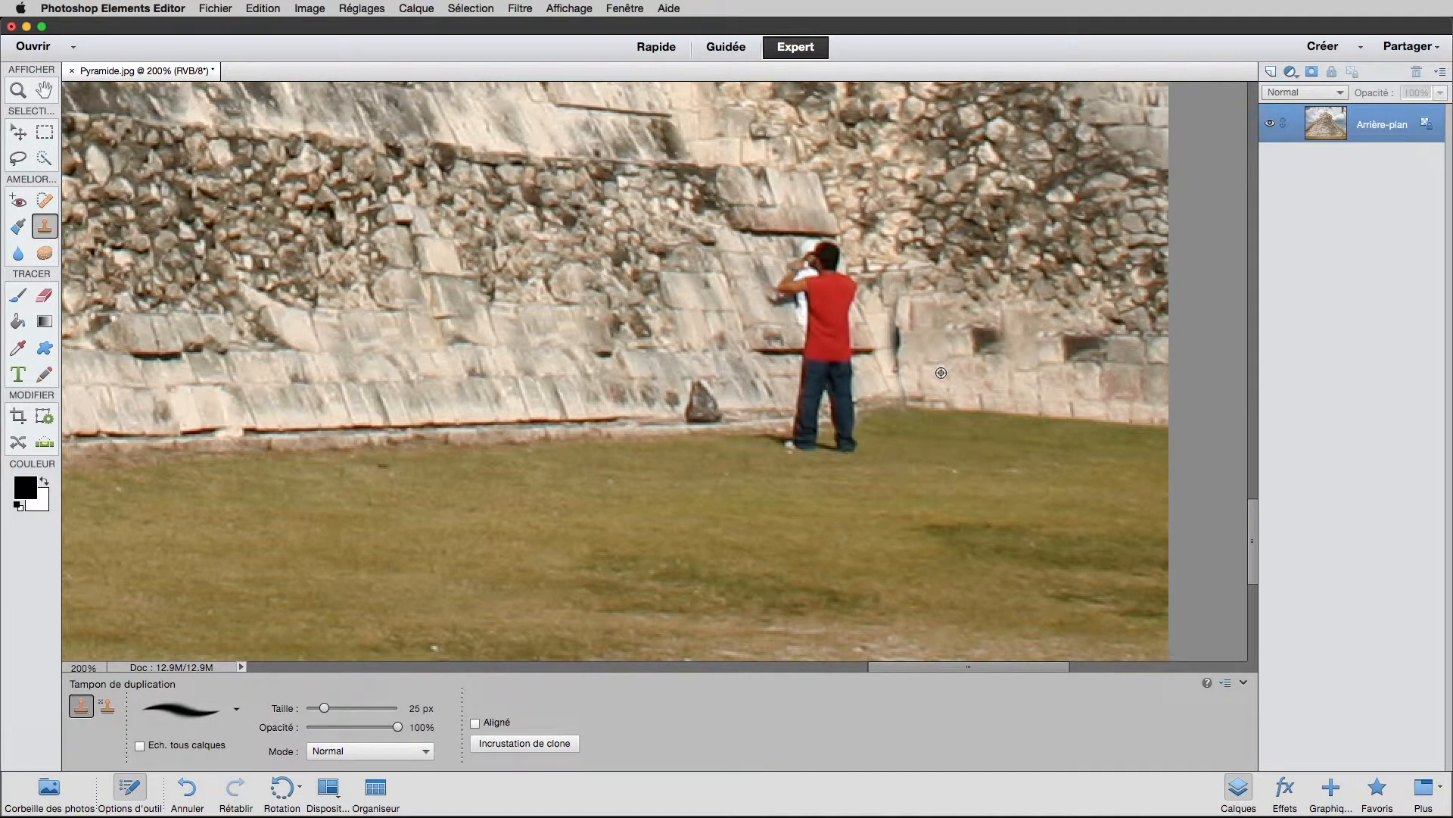
Step: Clone nearby stones over the dark remnant on the wall where the two women stood
{"action": "left_click", "coordinate": [883, 286], "text": "alt"}
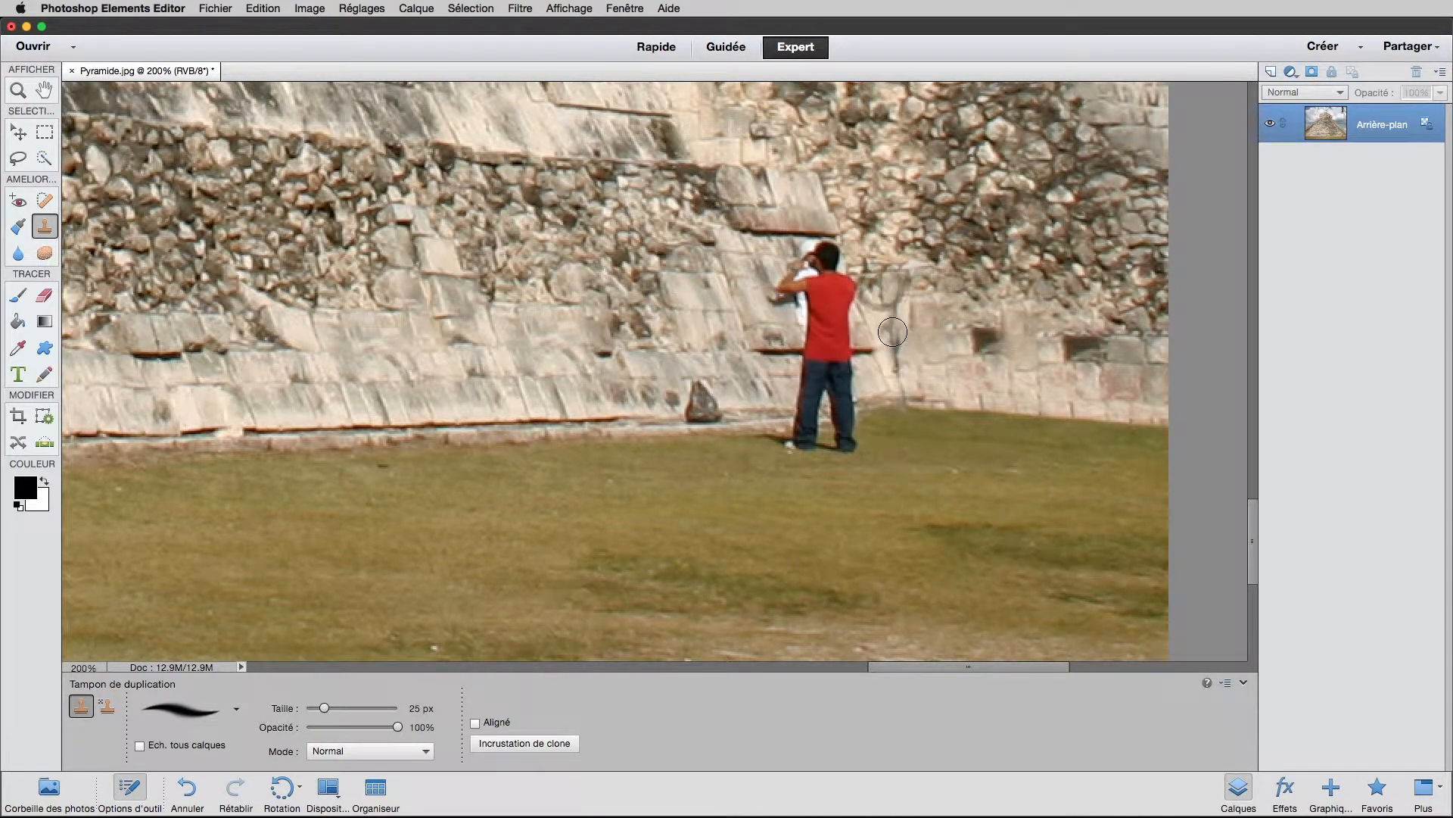
{"action": "mouse_move", "coordinate": [894, 336]}
{"action": "left_mouse_down"}
{"action": "mouse_move", "coordinate": [898, 358]}
{"action": "mouse_move", "coordinate": [897, 342]}
{"action": "left_mouse_up"}
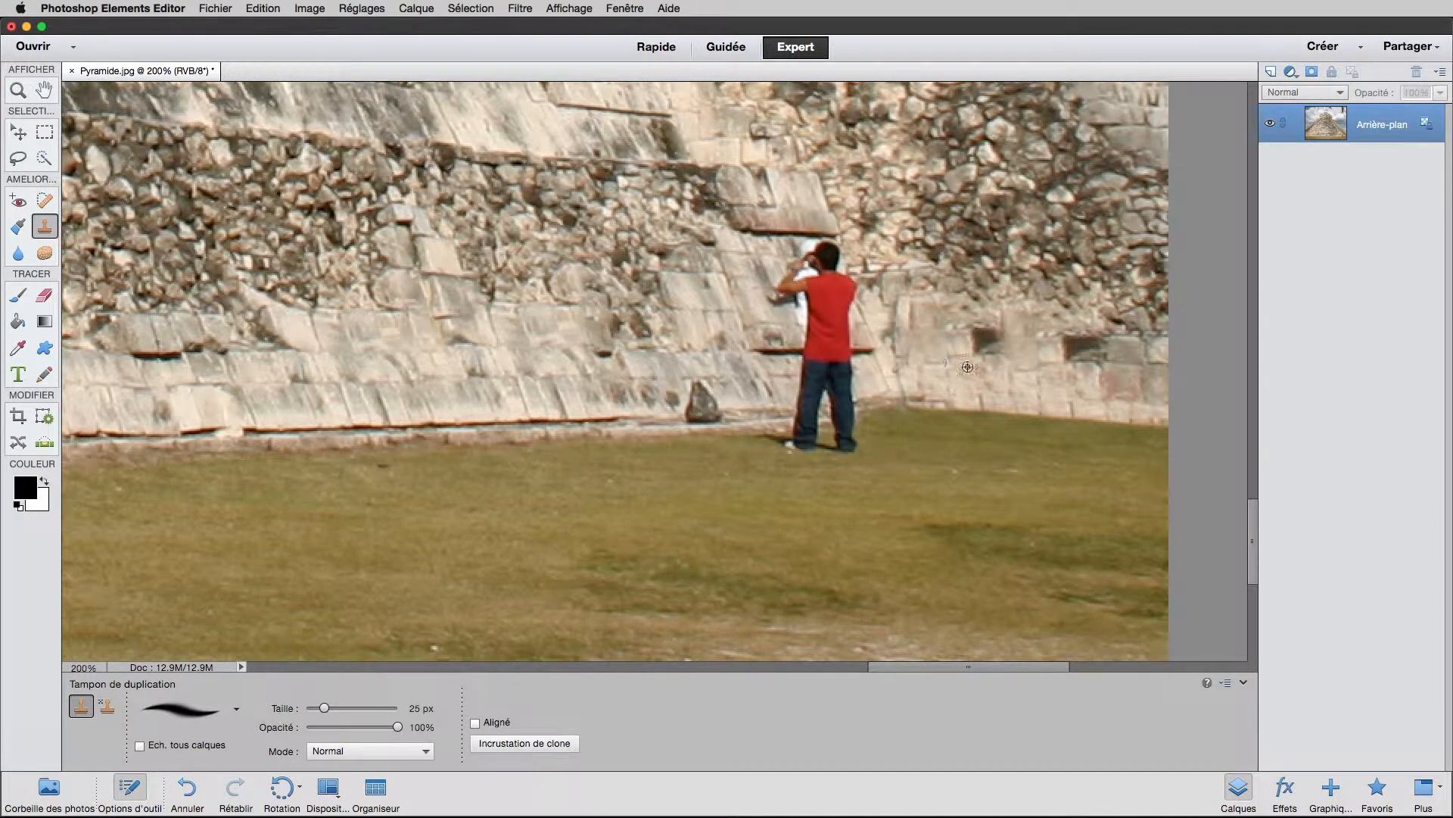
{"action": "left_click", "coordinate": [988, 371], "text": "alt"}
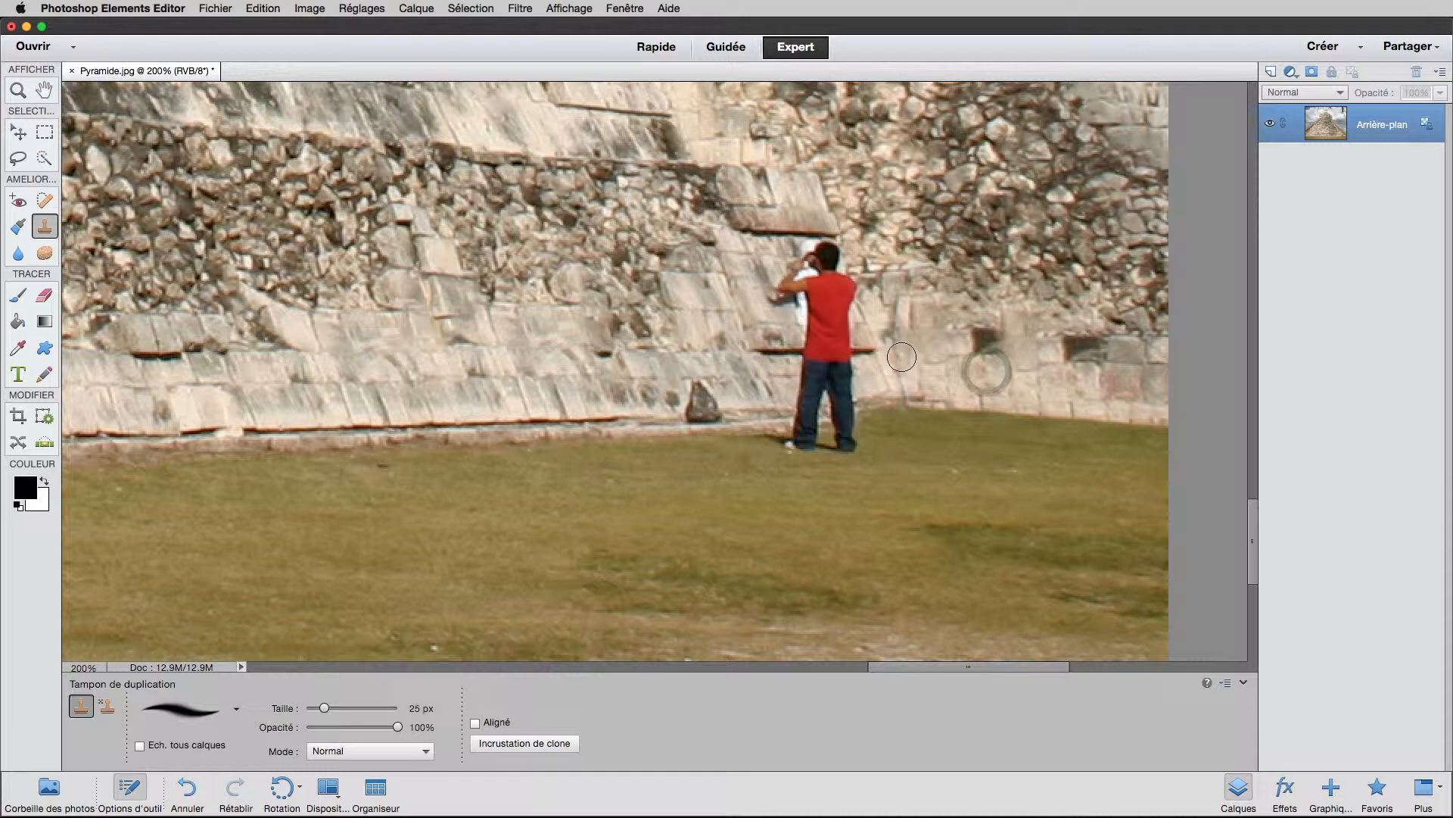
{"action": "left_click_drag", "start_coordinate": [903, 357], "coordinate": [903, 345]}
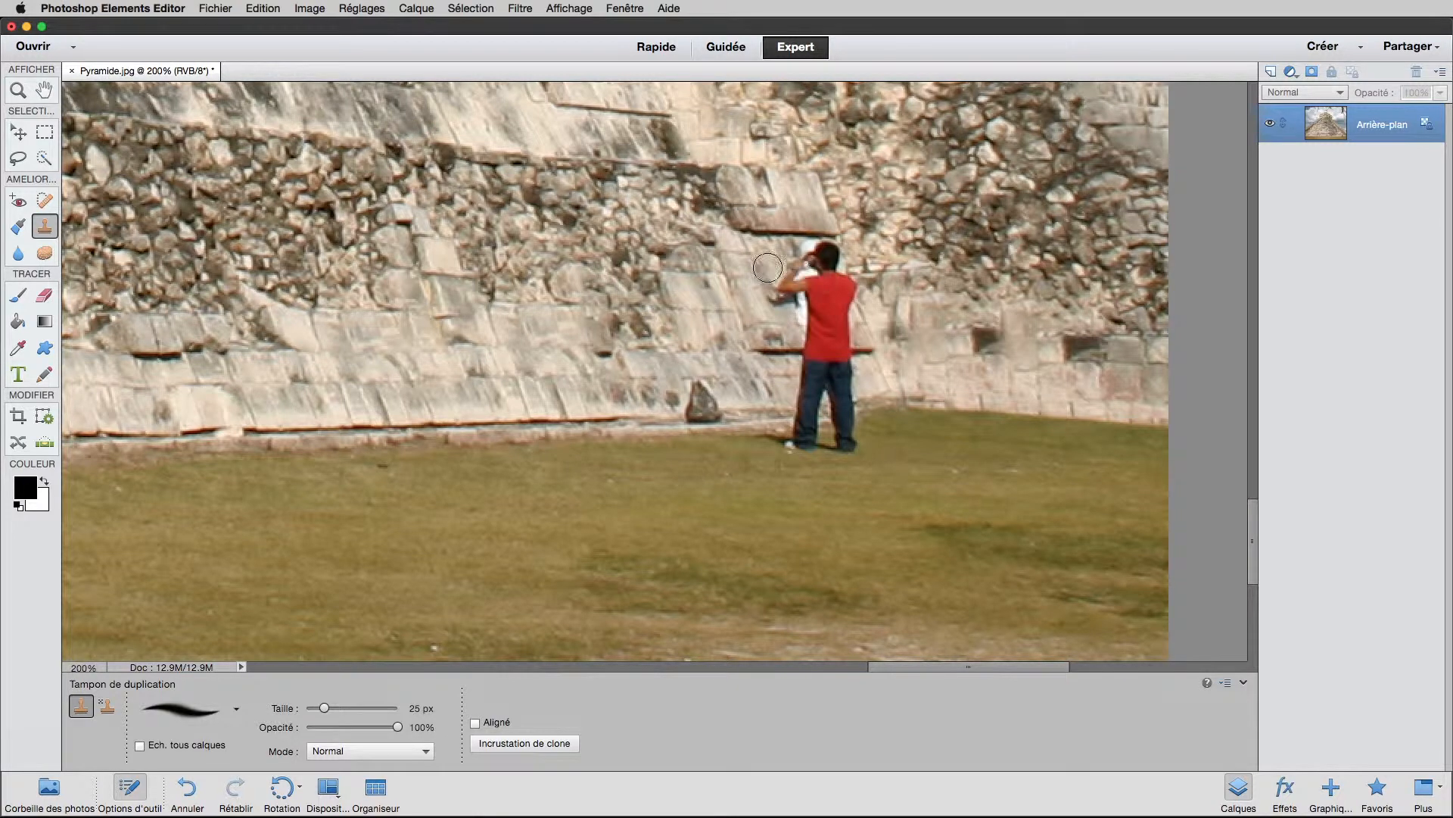
Step: Clone the adjacent wall blocks over the head, arms and left side of the man in red
{"action": "left_click", "coordinate": [726, 276], "text": "alt"}
{"action": "mouse_move", "coordinate": [763, 280]}
{"action": "left_mouse_down"}
{"action": "mouse_move", "coordinate": [785, 311]}
{"action": "mouse_move", "coordinate": [797, 259]}
{"action": "mouse_move", "coordinate": [827, 253]}
{"action": "mouse_move", "coordinate": [805, 279]}
{"action": "mouse_move", "coordinate": [808, 342]}
{"action": "left_mouse_up"}
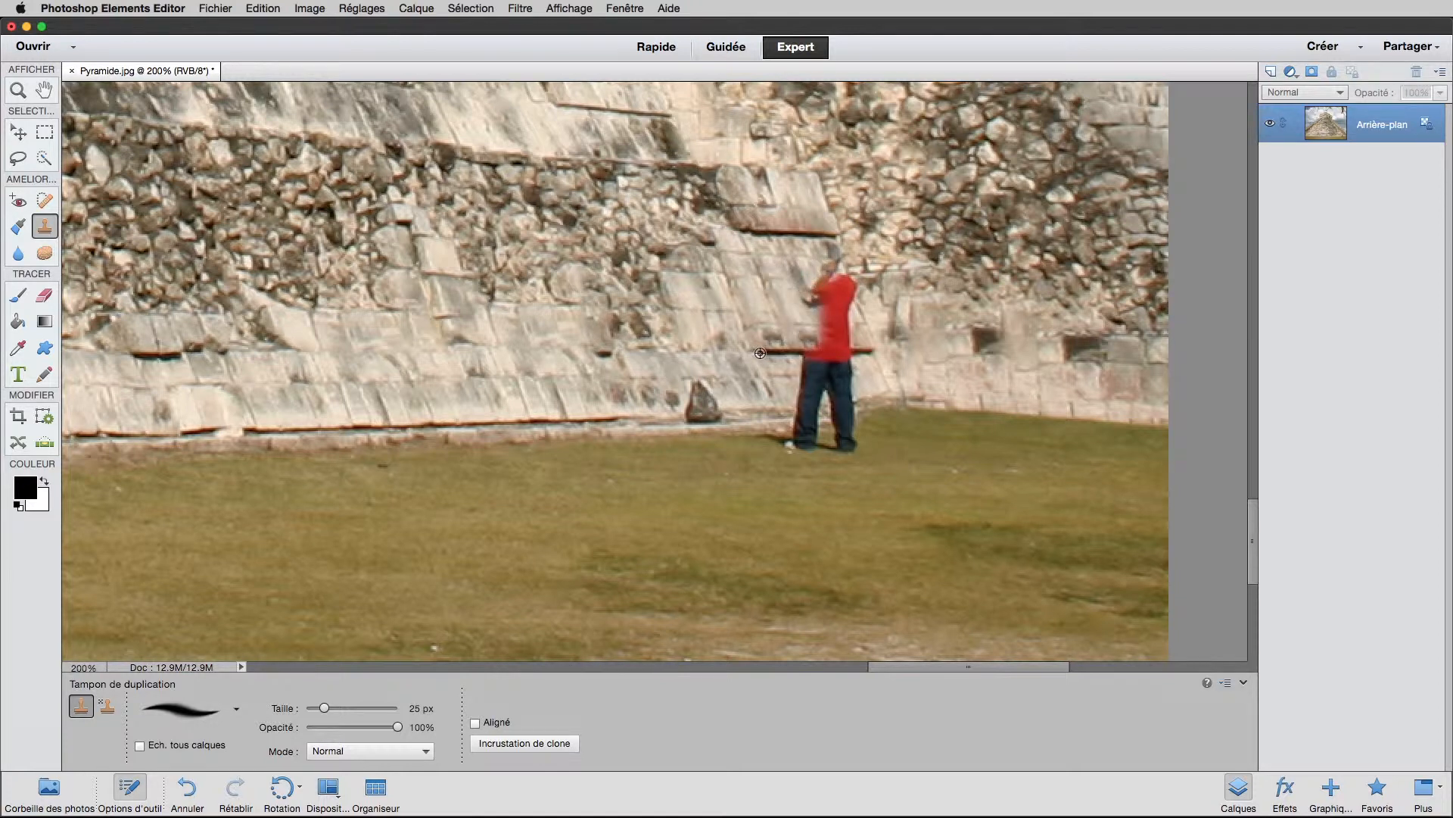
{"action": "left_click_drag", "start_coordinate": [760, 353], "coordinate": [785, 351]}
{"action": "mouse_move", "coordinate": [785, 352]}
{"action": "left_mouse_down"}
{"action": "mouse_move", "coordinate": [797, 353]}
{"action": "mouse_move", "coordinate": [782, 353]}
{"action": "left_mouse_up"}
Step: Set the Clone Stamp size to 15 px and clone wall, ledge and grass over the rest of the man in red
{"action": "key", "text": "bracketleft"}
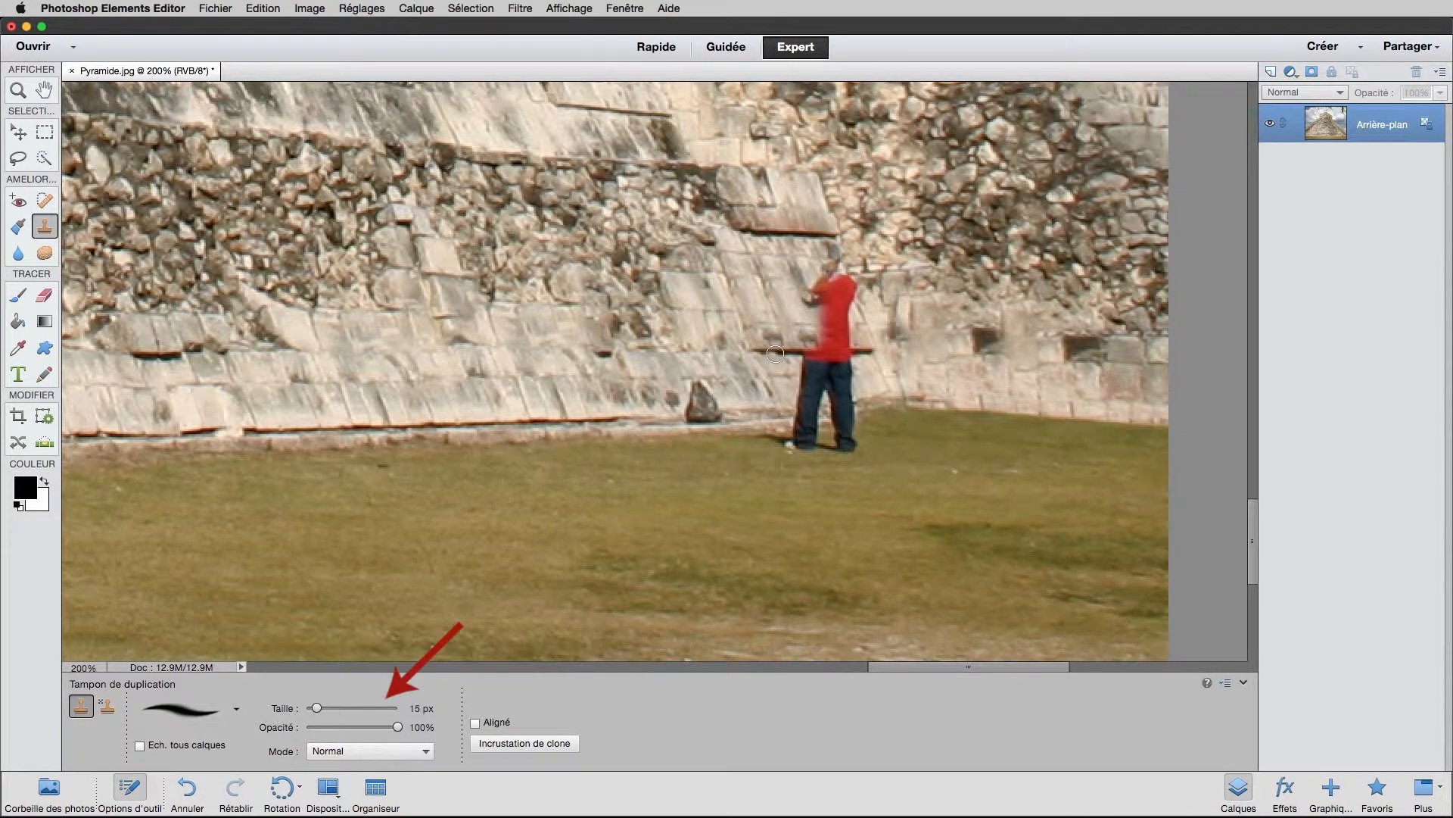
{"action": "left_click", "coordinate": [770, 353], "text": "alt"}
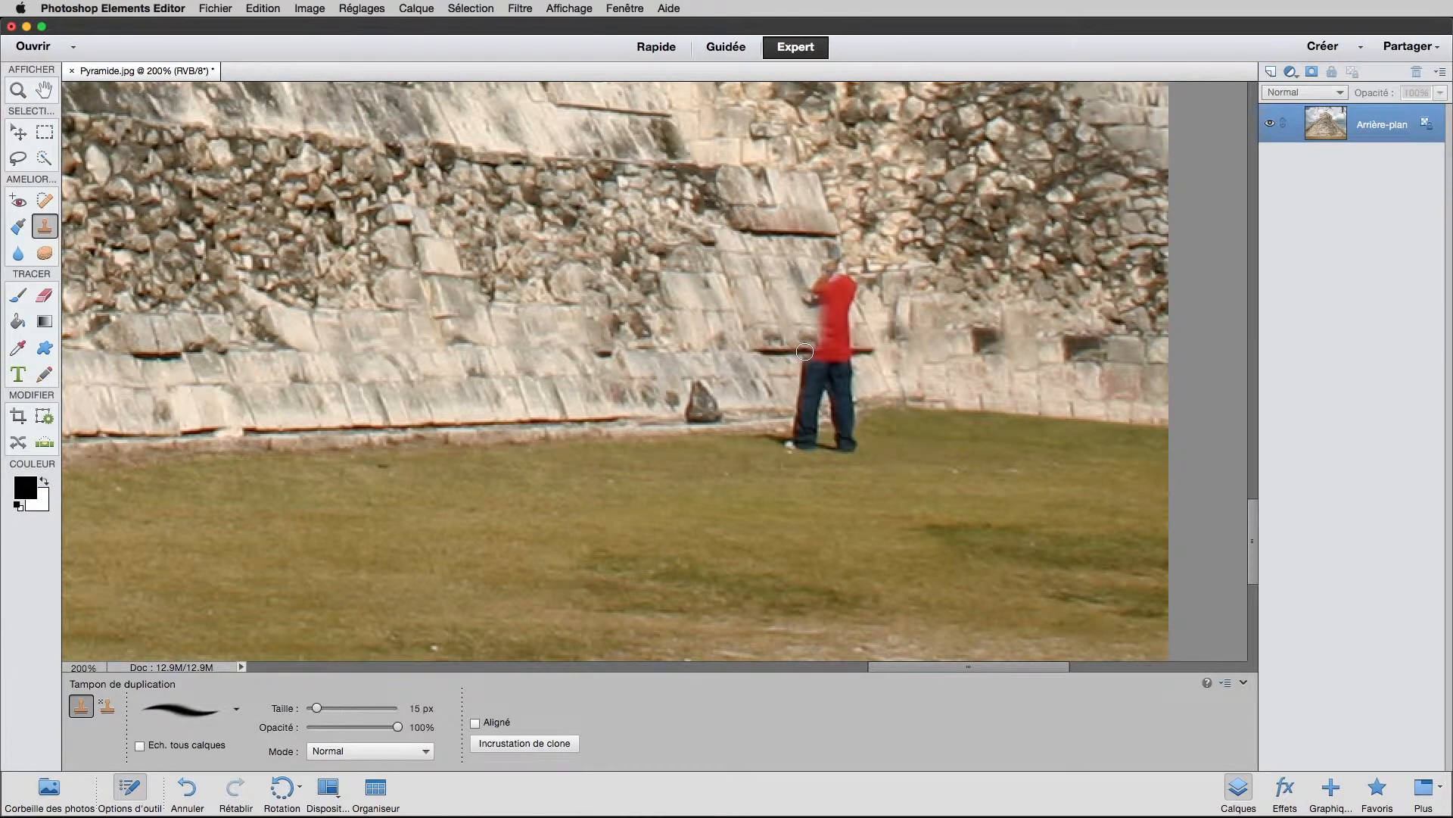
{"action": "mouse_move", "coordinate": [807, 332]}
{"action": "left_mouse_down"}
{"action": "mouse_move", "coordinate": [804, 392]}
{"action": "mouse_move", "coordinate": [812, 356]}
{"action": "left_mouse_up"}
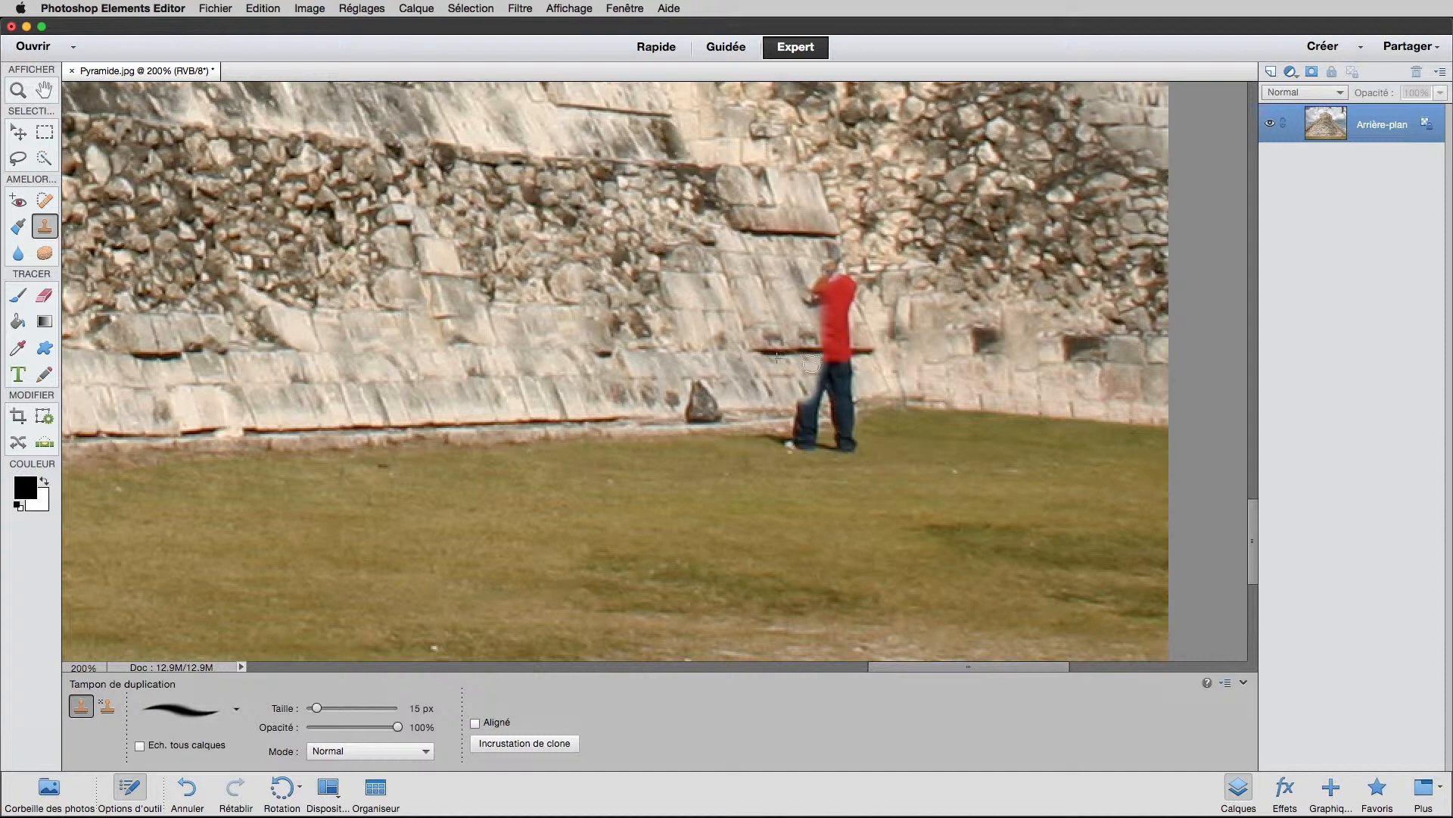
{"action": "mouse_move", "coordinate": [793, 421]}
{"action": "left_mouse_down"}
{"action": "mouse_move", "coordinate": [757, 440]}
{"action": "mouse_move", "coordinate": [810, 441]}
{"action": "mouse_move", "coordinate": [808, 393]}
{"action": "mouse_move", "coordinate": [803, 431]}
{"action": "left_mouse_up"}
{"action": "left_click", "coordinate": [744, 425], "text": "alt"}
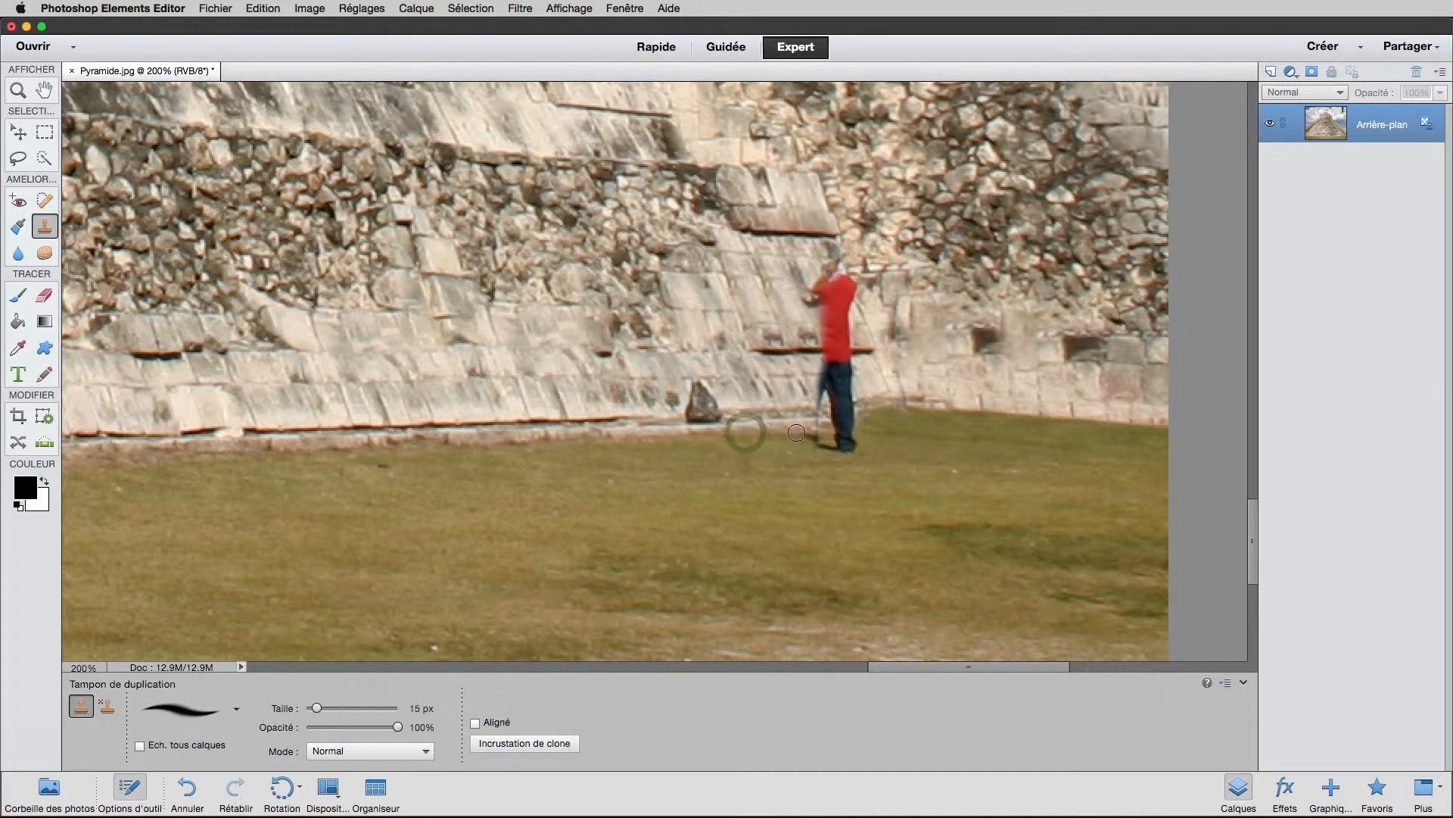
{"action": "mouse_move", "coordinate": [820, 426]}
{"action": "left_mouse_down"}
{"action": "mouse_move", "coordinate": [812, 293]}
{"action": "mouse_move", "coordinate": [816, 304]}
{"action": "mouse_move", "coordinate": [825, 261]}
{"action": "mouse_move", "coordinate": [820, 443]}
{"action": "left_mouse_up"}
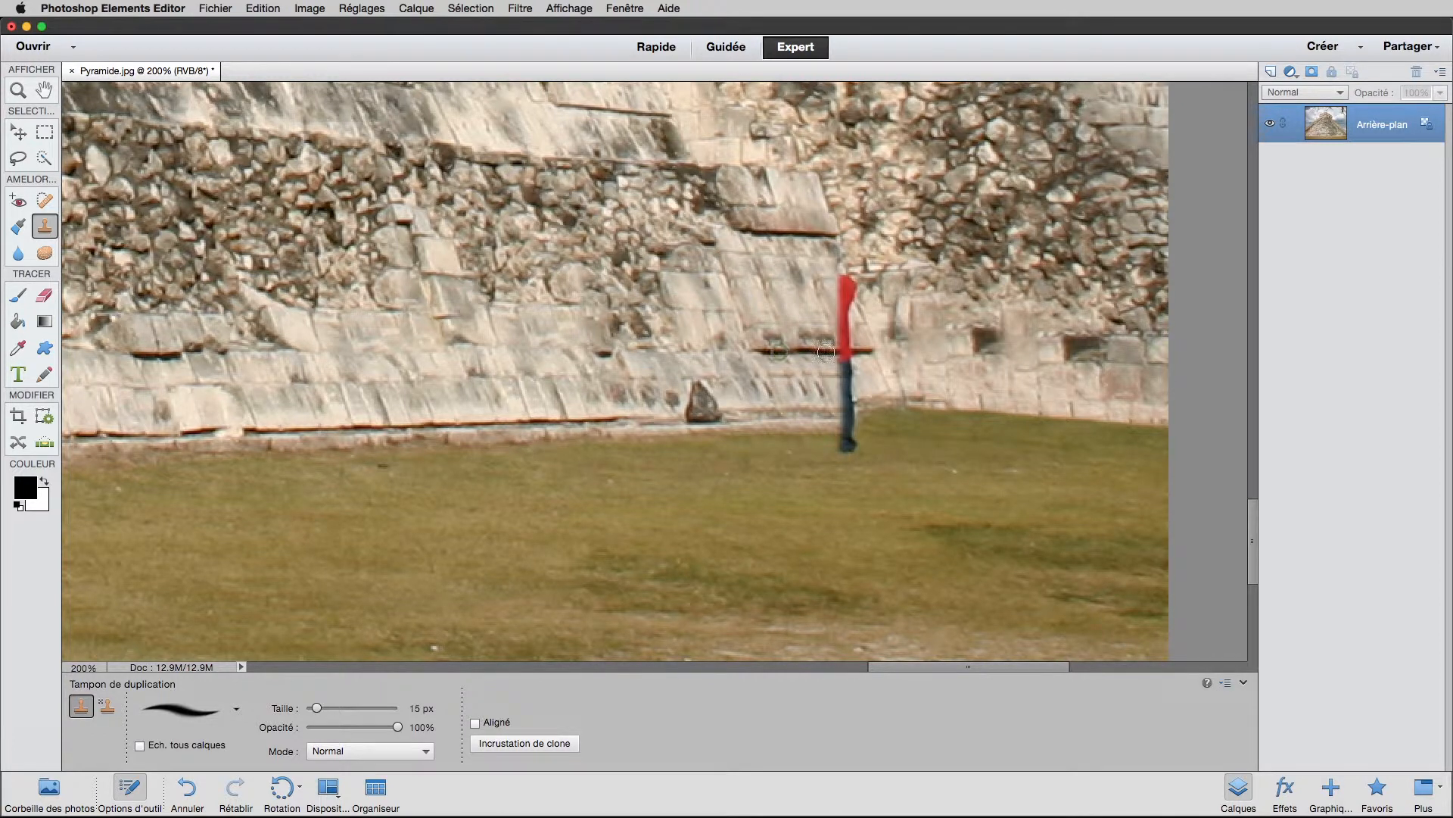
{"action": "mouse_move", "coordinate": [844, 353]}
{"action": "left_mouse_down"}
{"action": "mouse_move", "coordinate": [839, 281]}
{"action": "mouse_move", "coordinate": [849, 363]}
{"action": "mouse_move", "coordinate": [836, 396]}
{"action": "mouse_move", "coordinate": [850, 405]}
{"action": "mouse_move", "coordinate": [837, 408]}
{"action": "mouse_move", "coordinate": [856, 411]}
{"action": "mouse_move", "coordinate": [843, 448]}
{"action": "left_mouse_up"}
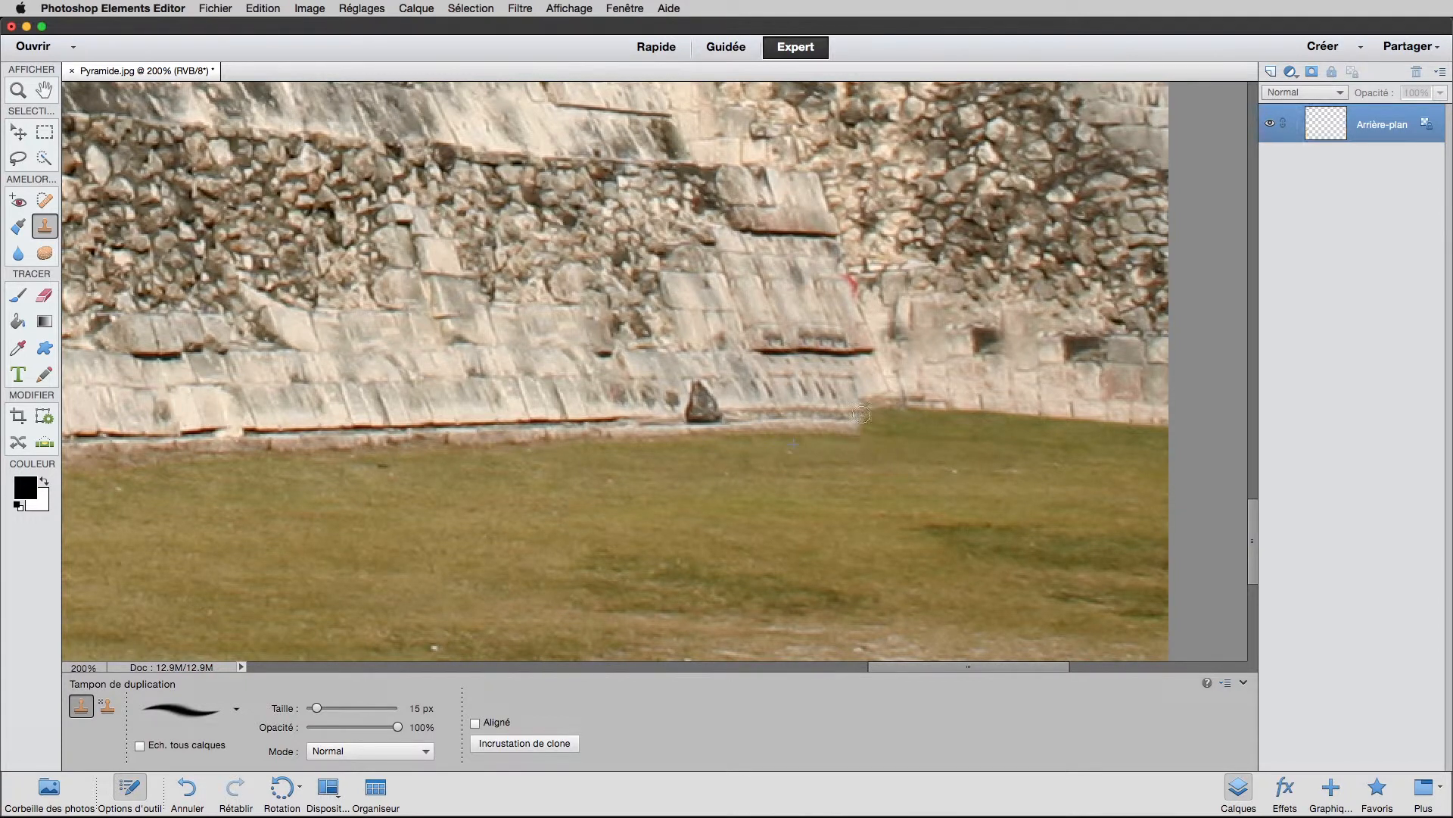
{"action": "left_click", "coordinate": [868, 325], "text": "alt"}
{"action": "left_click_drag", "start_coordinate": [855, 297], "coordinate": [846, 272]}
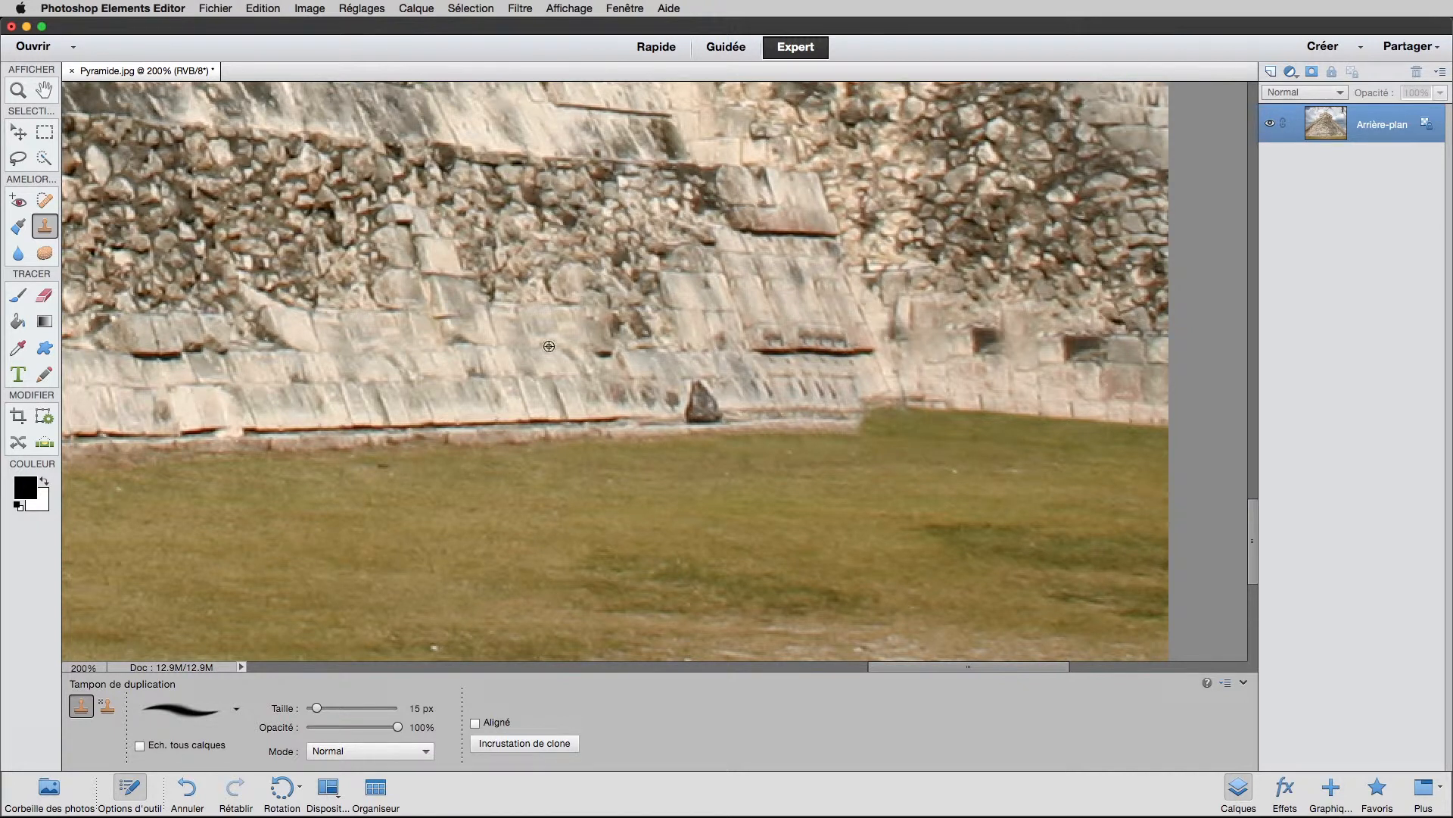
Step: Clone varied blocks from farther left on the wall over the repeated stone patterns where the man in red stood
{"action": "left_click", "coordinate": [500, 343], "text": "alt"}
{"action": "left_click_drag", "start_coordinate": [802, 323], "coordinate": [833, 335]}
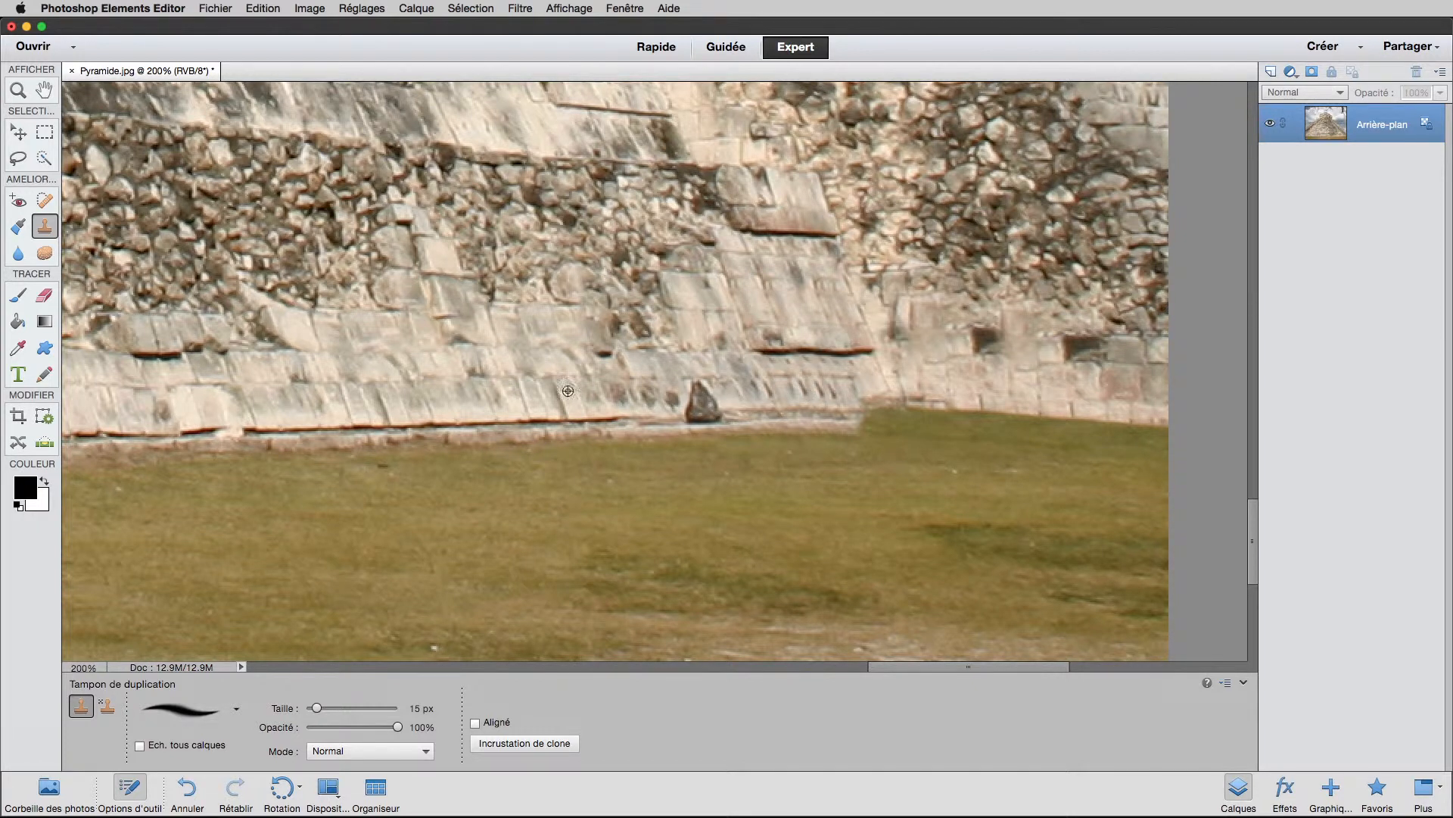
{"action": "left_click", "coordinate": [515, 381], "text": "alt"}
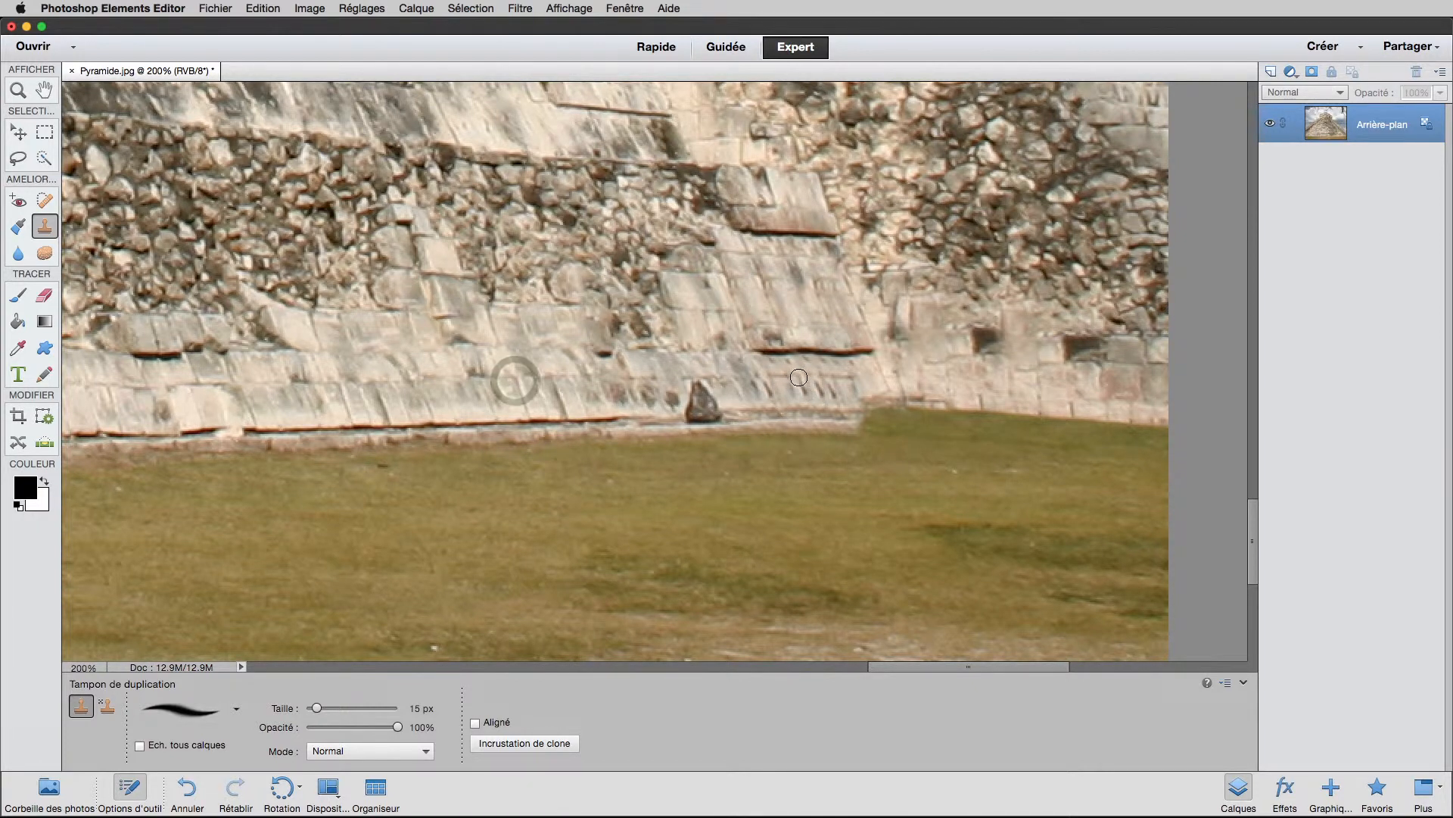
{"action": "left_click_drag", "start_coordinate": [799, 377], "coordinate": [833, 384]}
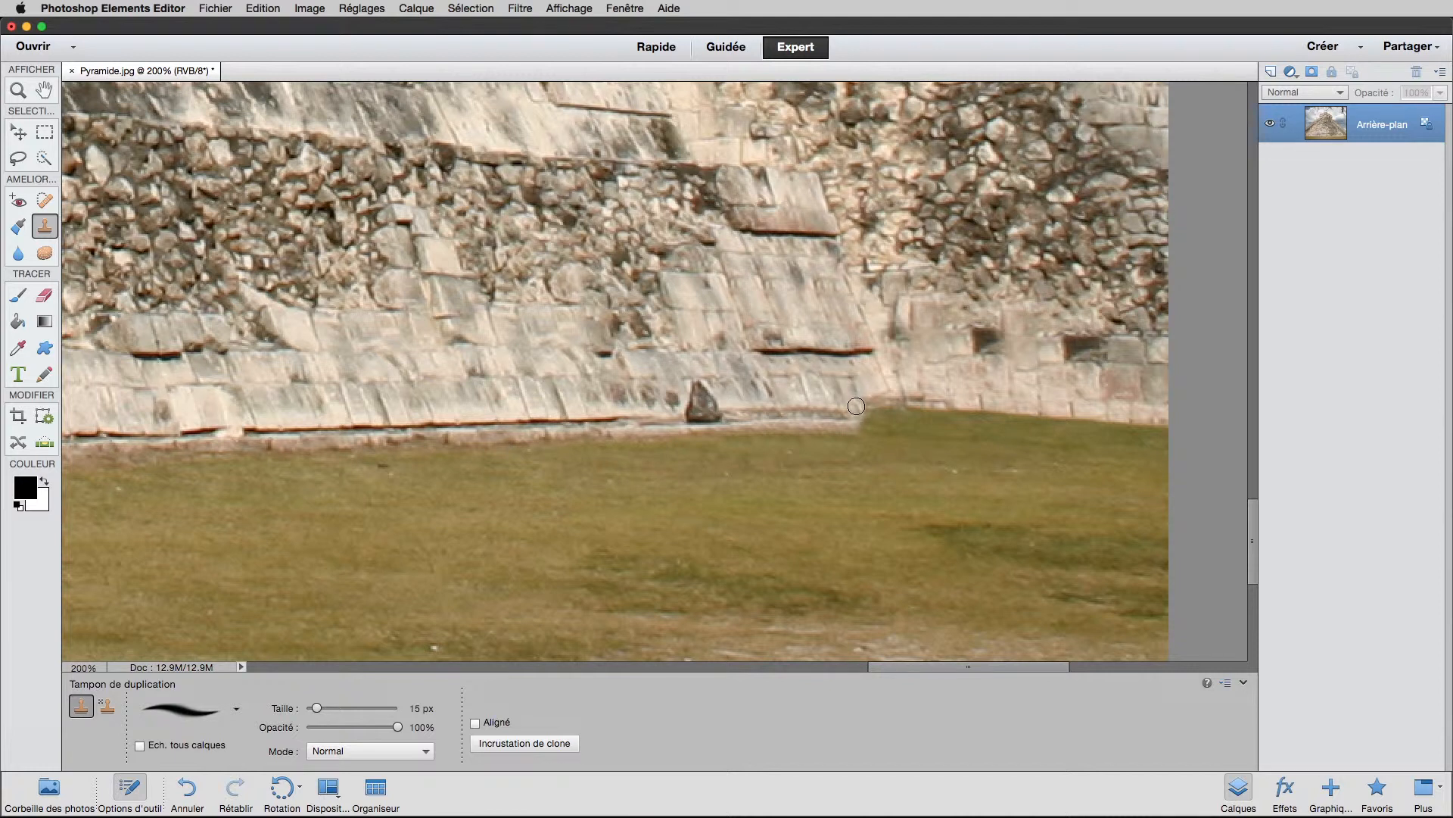
{"action": "left_click", "coordinate": [470, 375], "text": "alt"}
{"action": "left_click_drag", "start_coordinate": [788, 364], "coordinate": [853, 370]}
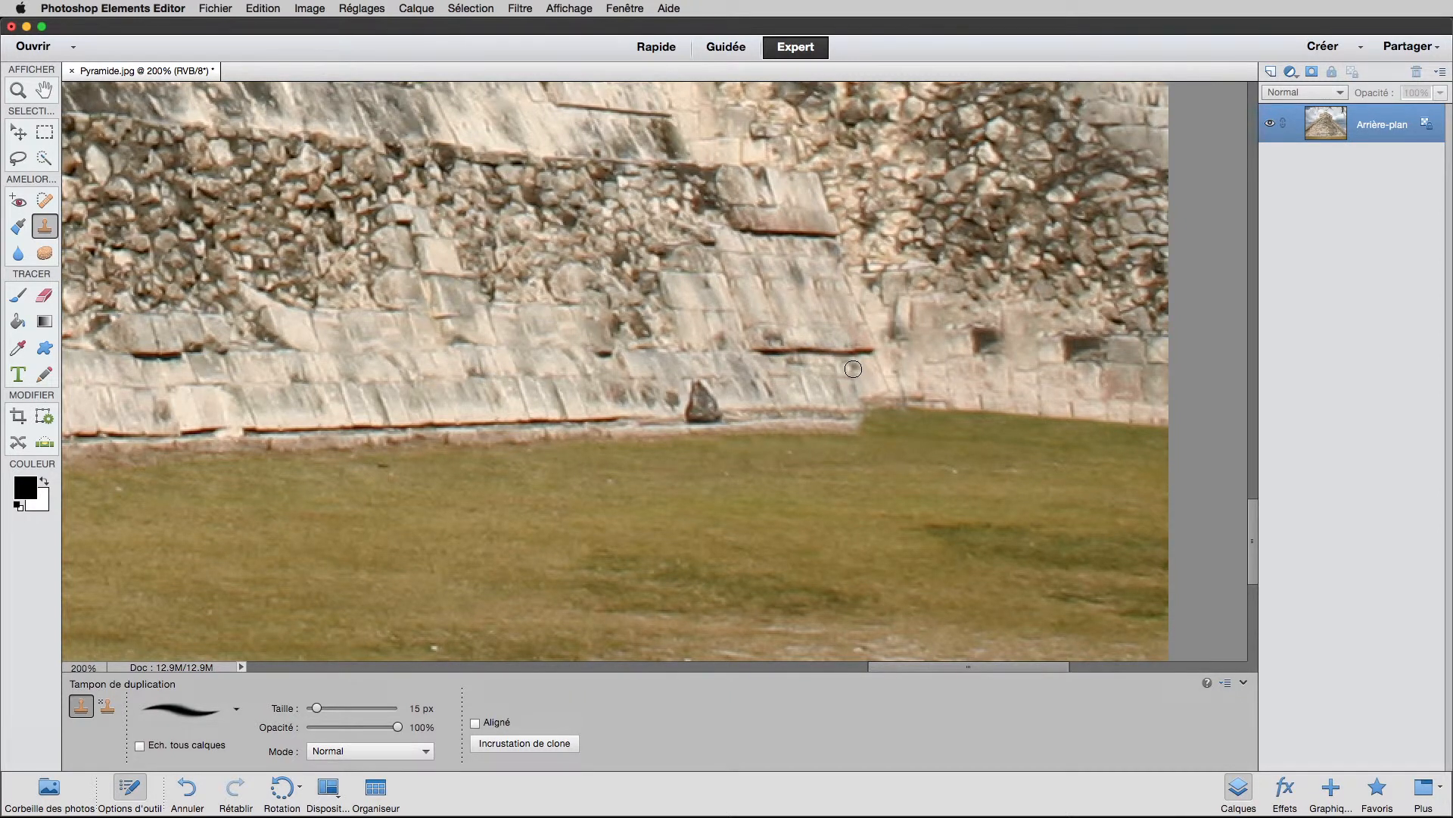
{"action": "left_click", "coordinate": [763, 363], "text": "alt"}
{"action": "left_click", "coordinate": [657, 238], "text": "alt"}
{"action": "left_click", "coordinate": [657, 237], "text": "alt"}
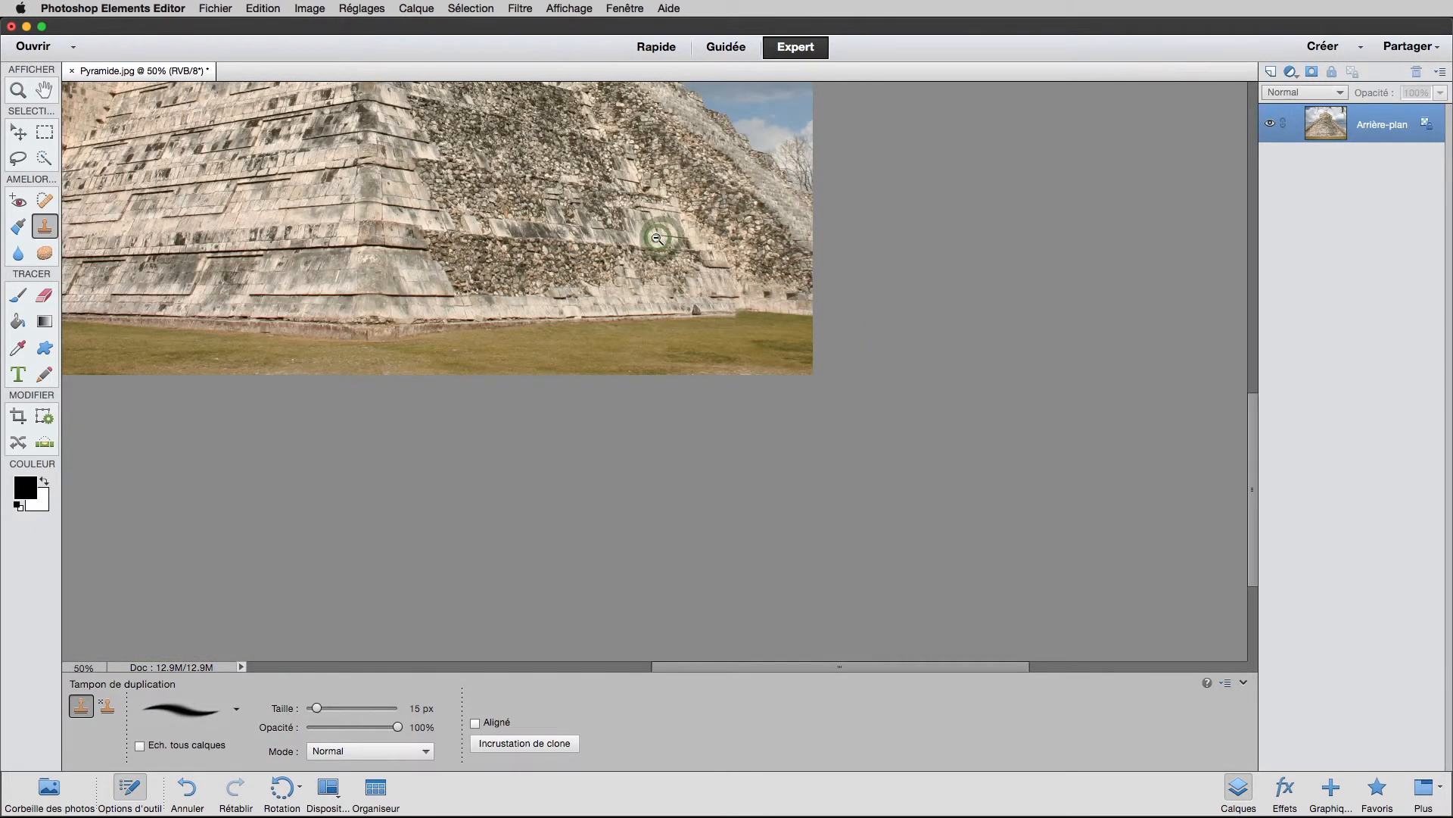
{"action": "left_click", "coordinate": [657, 238], "text": "alt"}
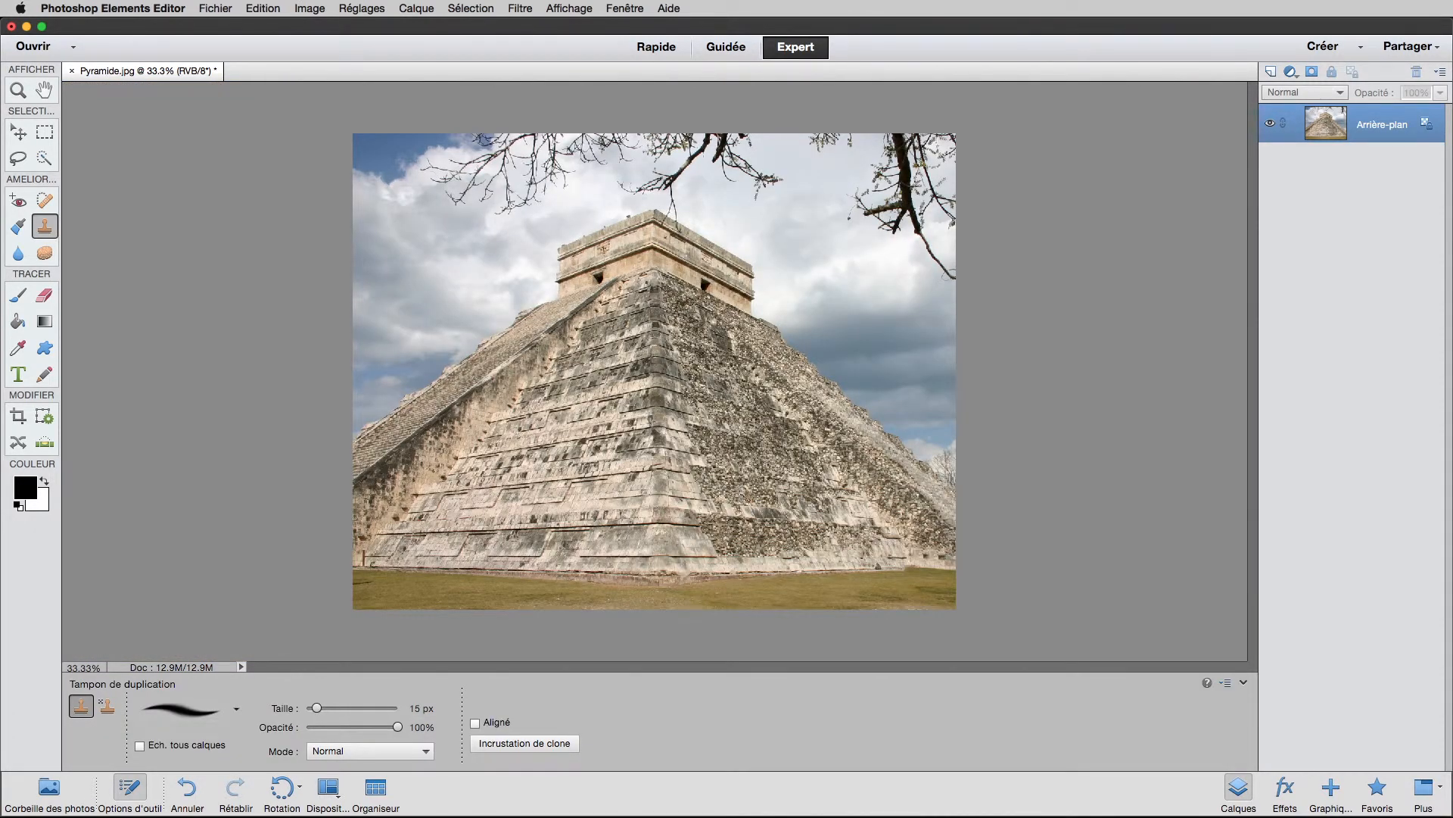